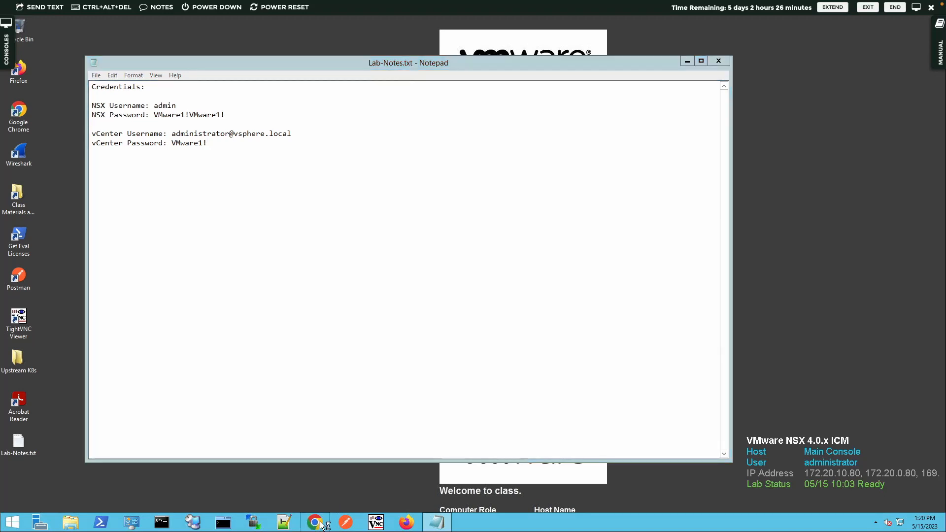
Switch to Google Chrome and bring up the vSphere login page.
left_click(316, 523)
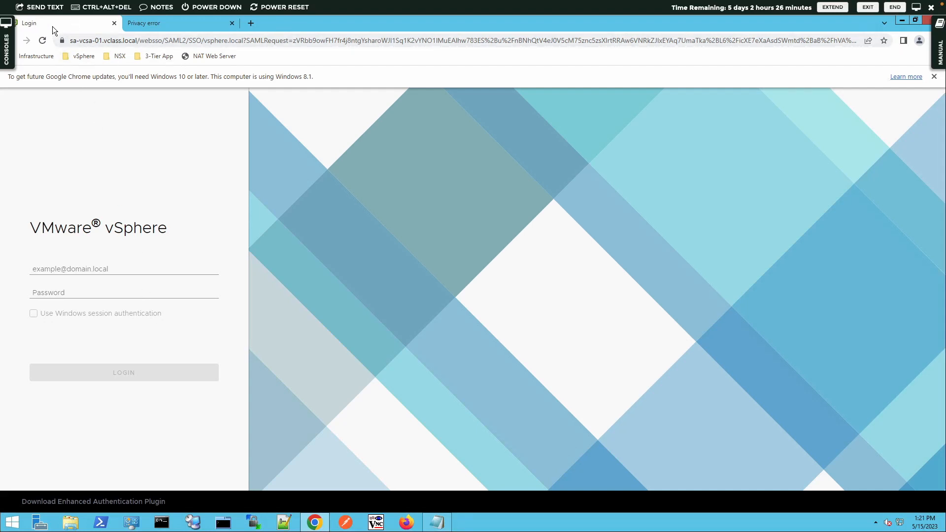
triple_click(59, 226)
left_click(66, 269)
type("admin")
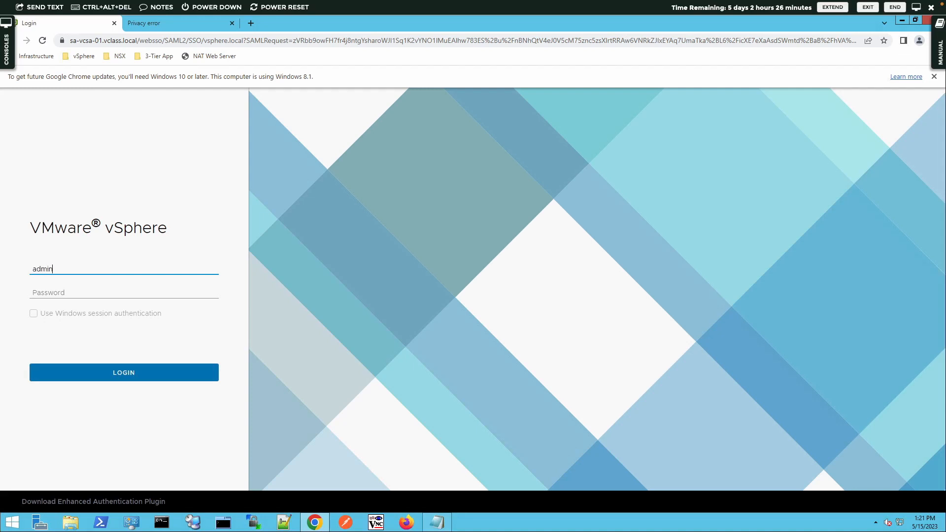
type("istrator@vsph")
key("BackSpace")
key("BackSpace")
key("BackSpace")
key("ctrl+a")
key("BackSpace")
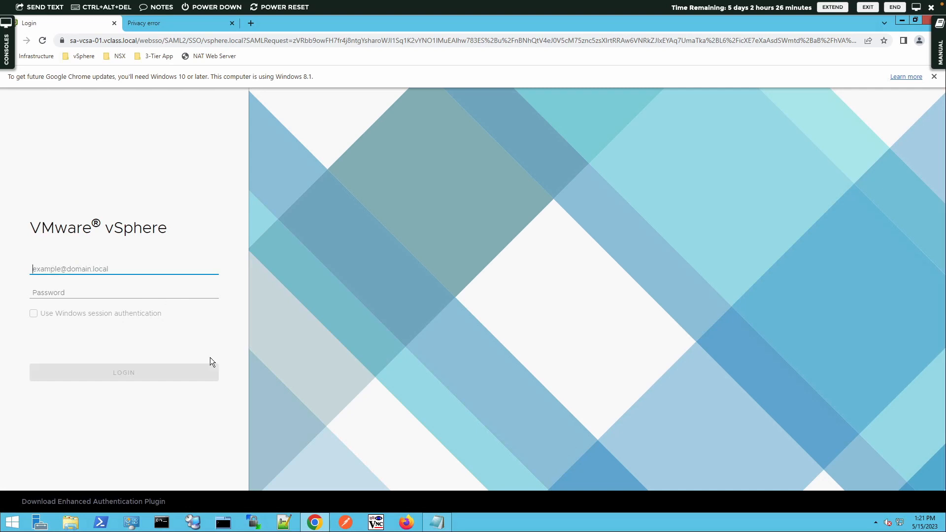
Copy the vCenter username from Lab-Notes.txt in Notepad into the username field of the vSphere login page in Chrome.
mouse_move(388, 494)
left_click(438, 522)
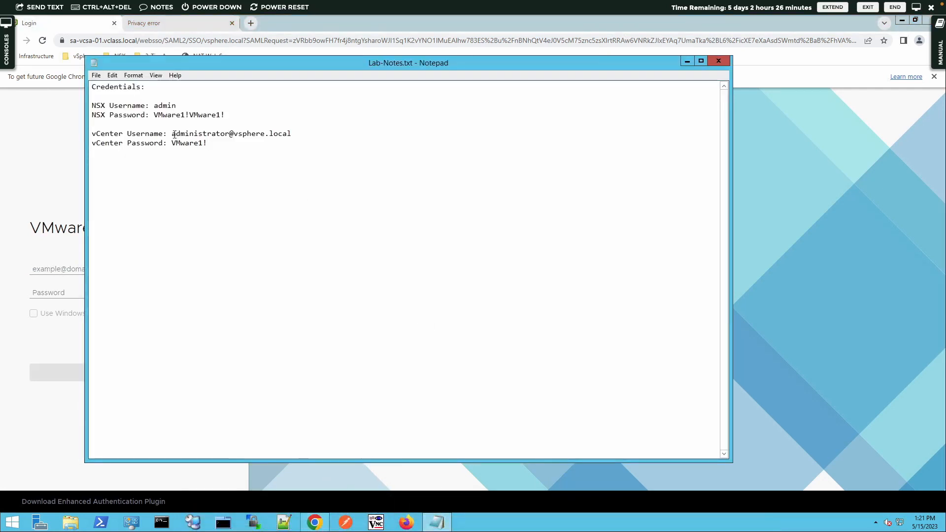
left_click_drag(173, 134, 291, 134)
key("ctrl+c")
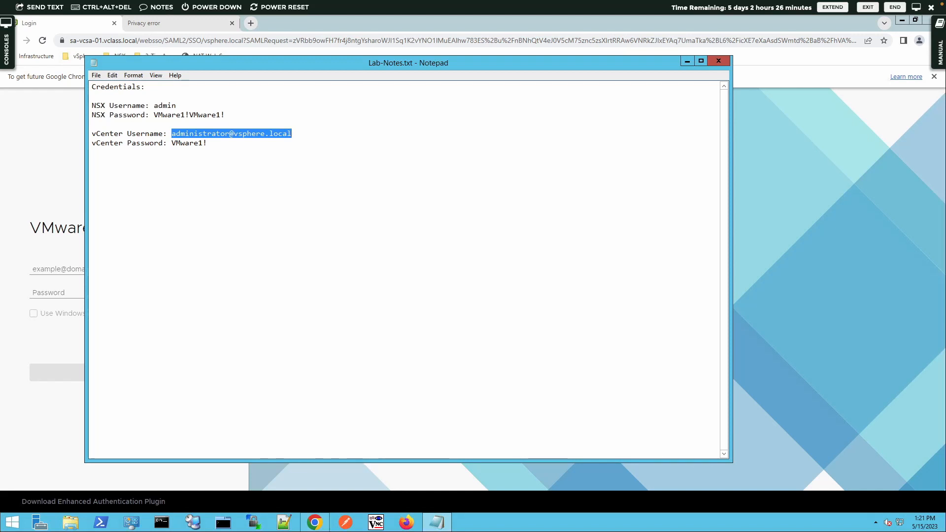
left_click(41, 267)
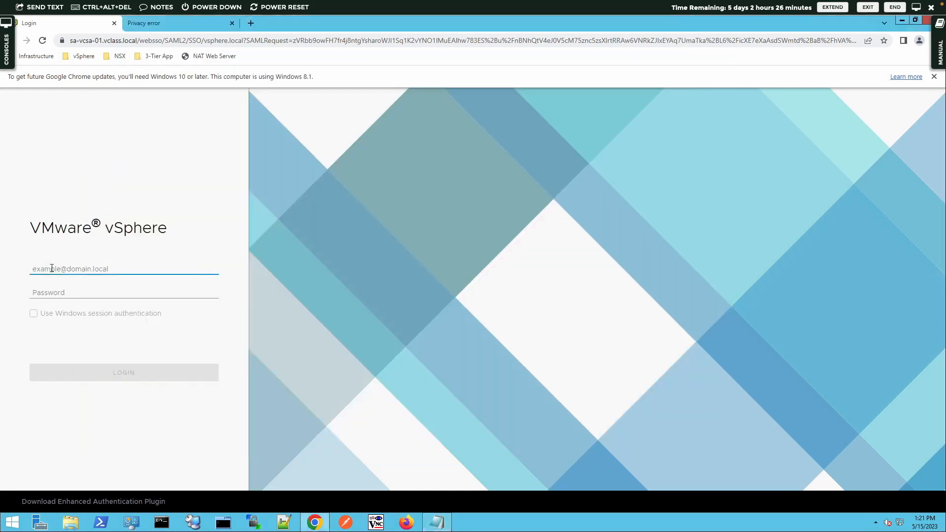
key("ctrl+v")
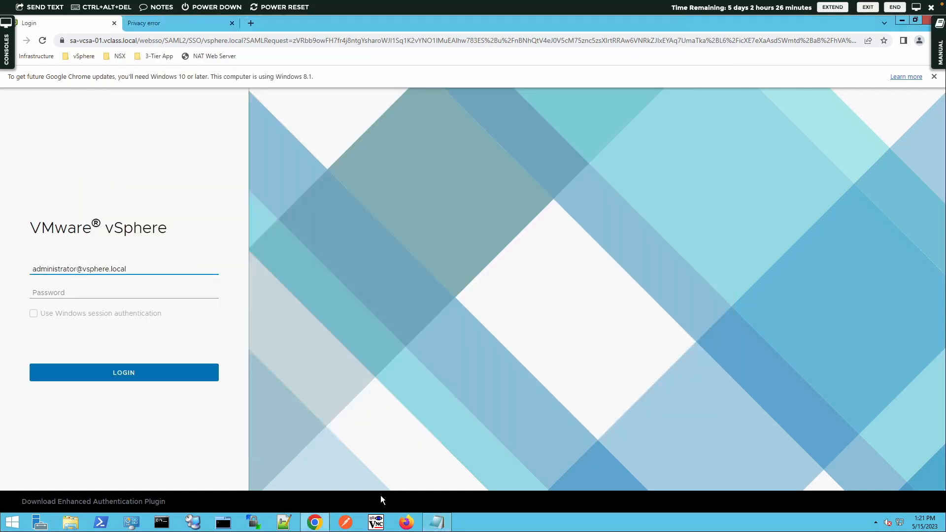
Copy the vCenter password from the Notepad lab notes into the vSphere password field and log in.
left_click(436, 522)
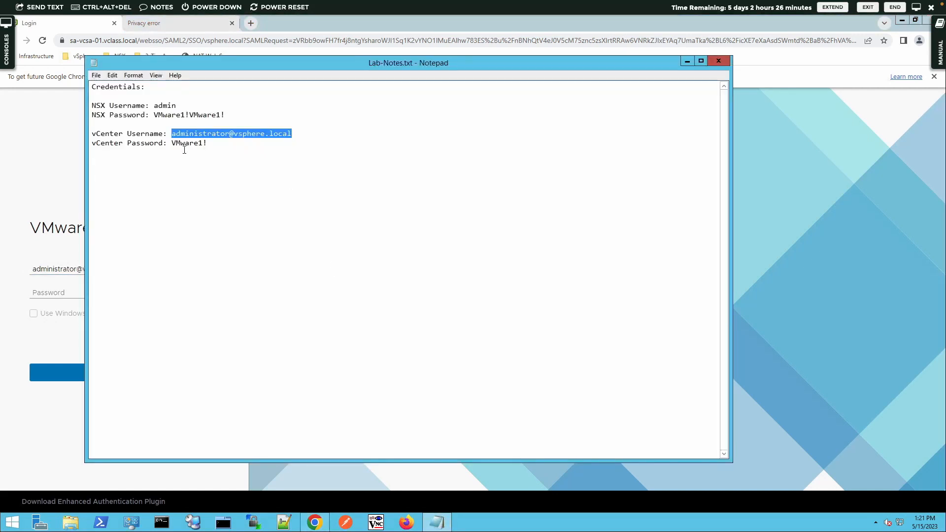
left_click_drag(172, 144, 207, 143)
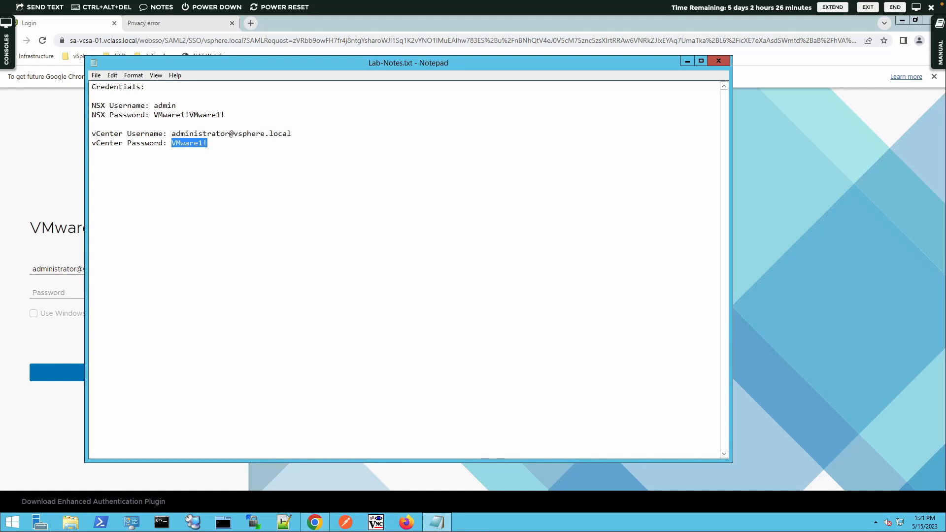
left_click(48, 294)
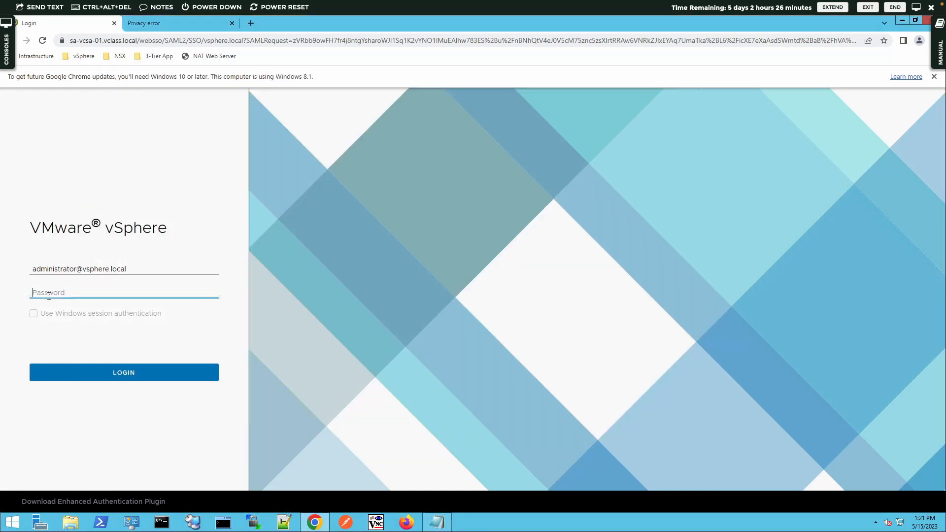
key("ctrl+v")
left_click(73, 365)
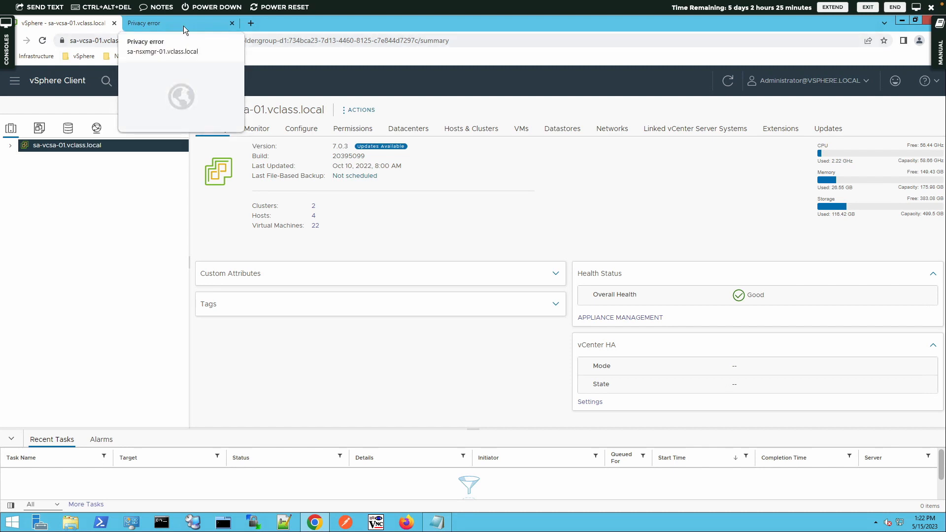
Bring up the sa-nsxmgr-01.vclass.local page and look through the NSX and vSphere bookmark folders.
left_click(183, 25)
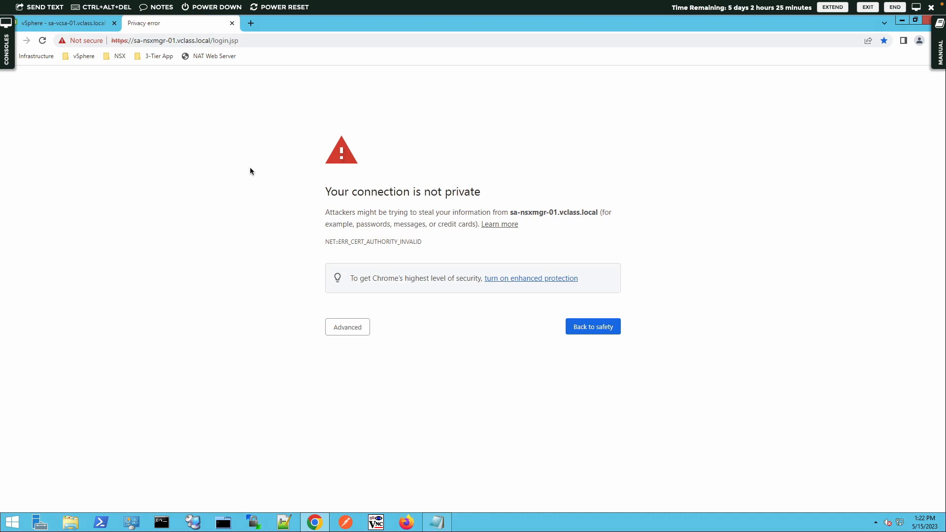
left_click(118, 58)
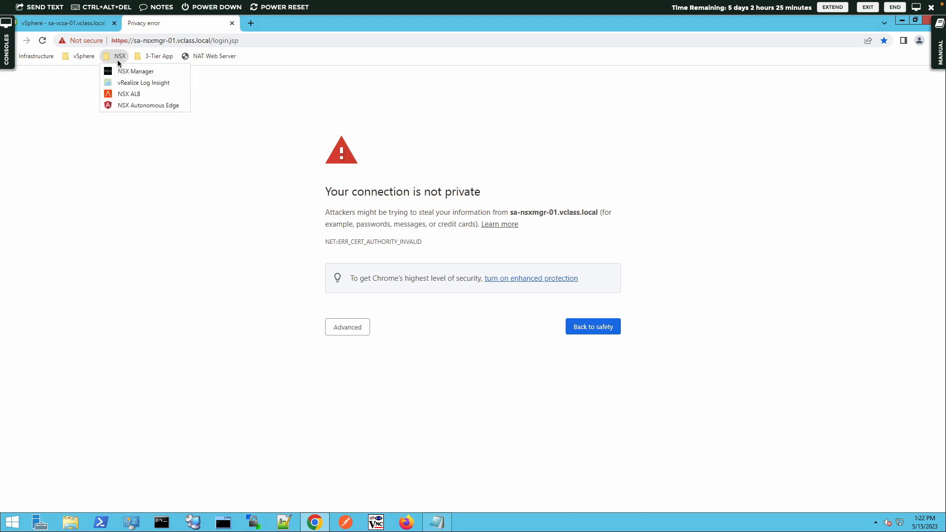
left_click(81, 58)
left_click(81, 57)
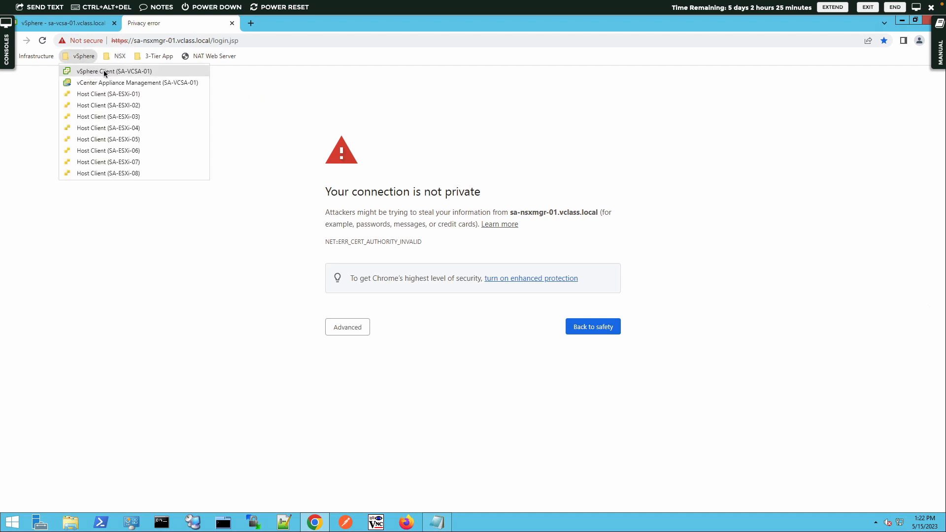
left_click(85, 56)
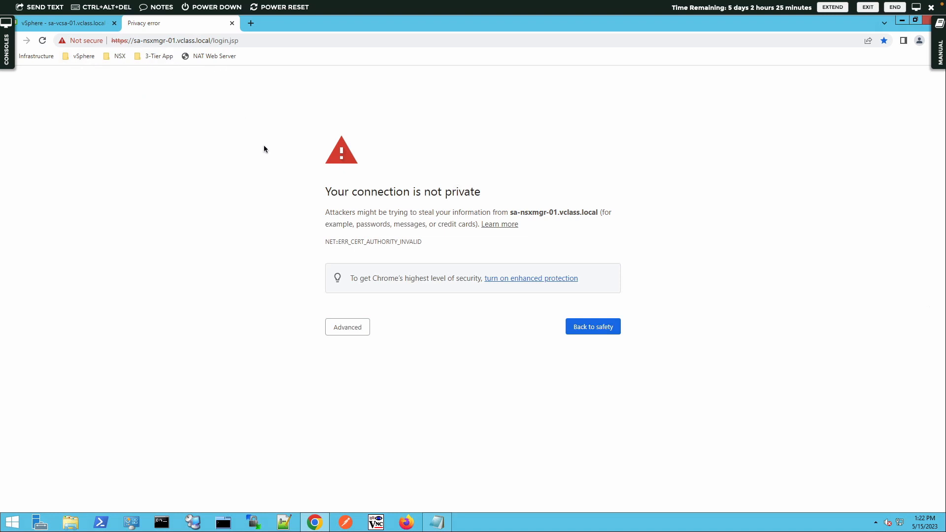
Bypass the certificate warning and proceed to the NSX Manager login page at sa-nsxmgr-01.vclass.local.
left_click(352, 328)
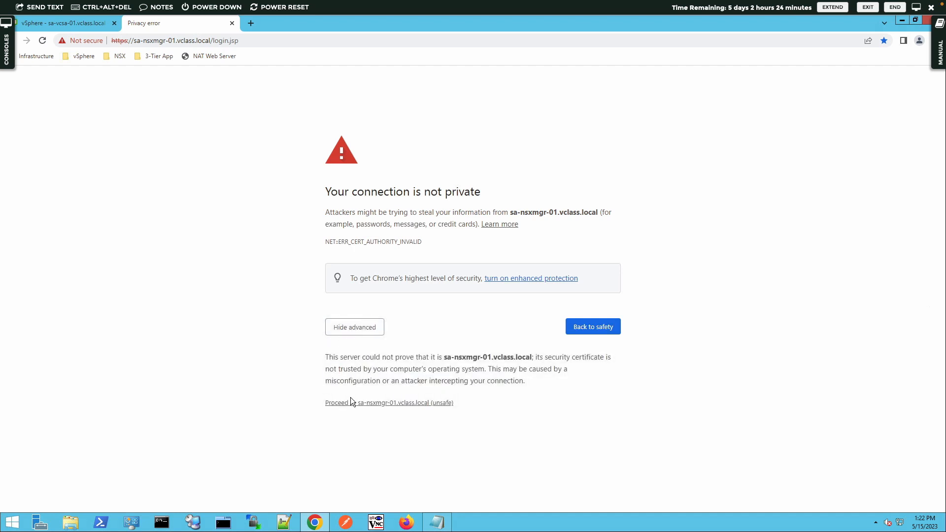
left_click(353, 403)
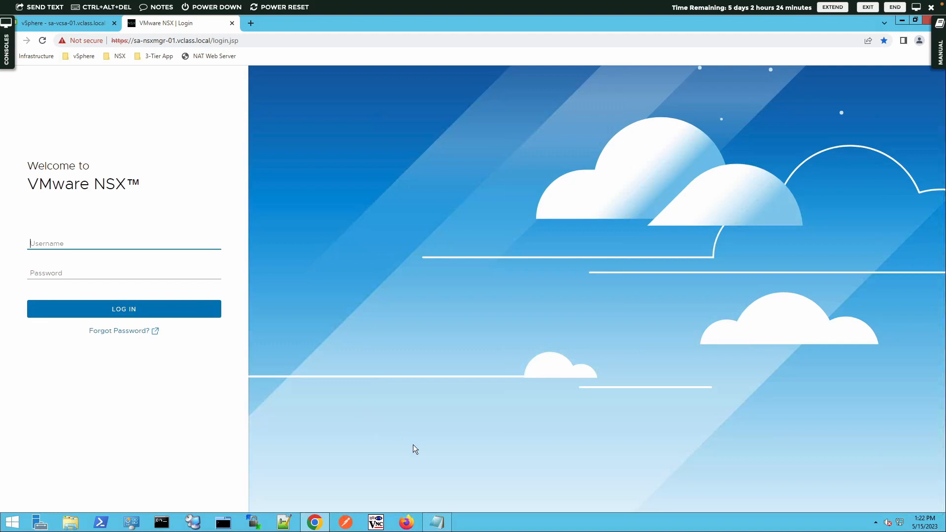
Copy the NSX username from the Notepad lab notes into the username field of the NSX login page.
left_click(437, 522)
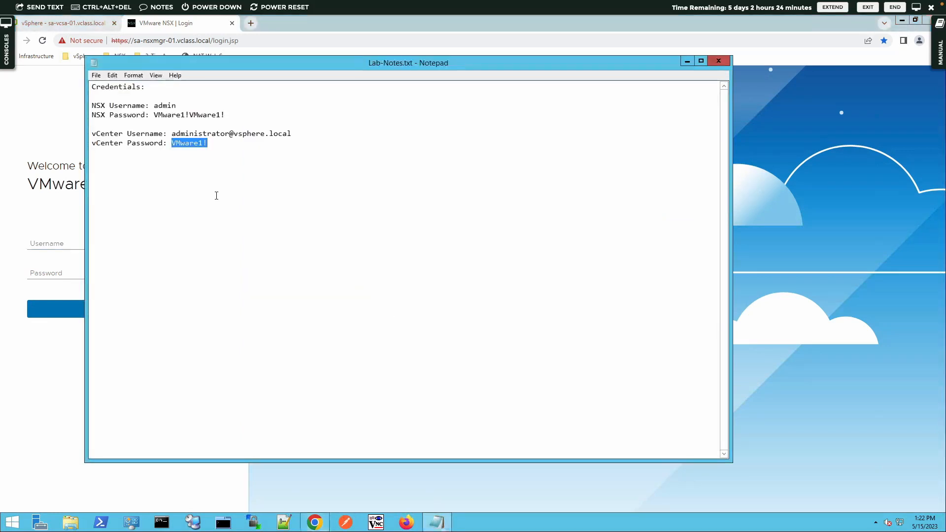
double_click(161, 105)
key("ctrl+c")
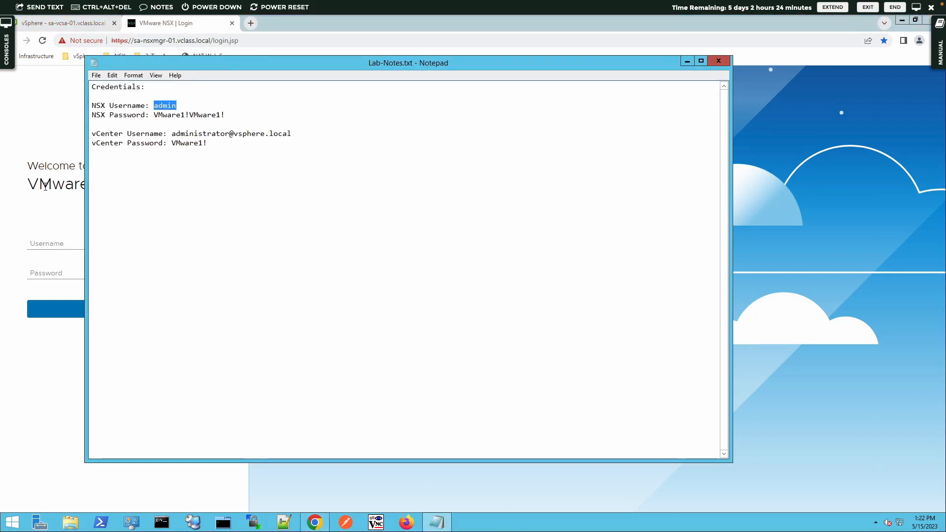
left_click(48, 243)
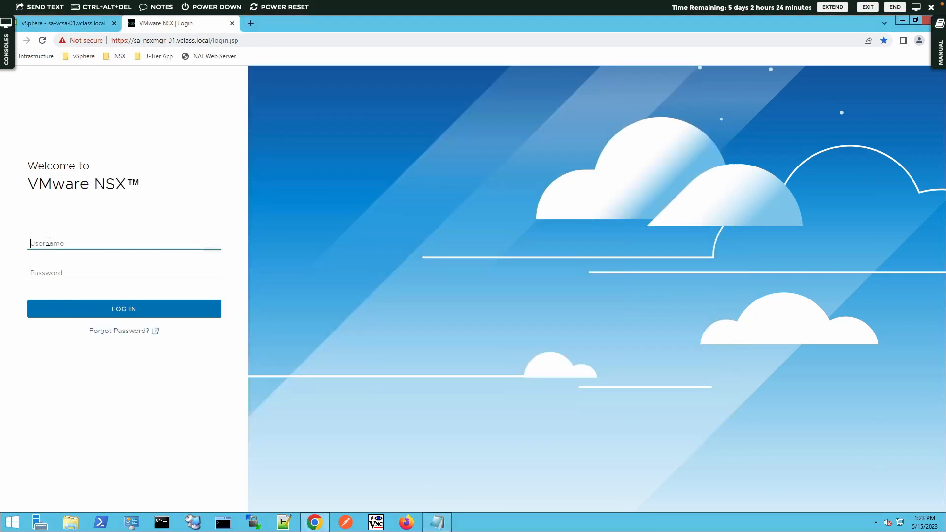
key("ctrl+v")
Copy the NSX password from the Notepad lab notes into the NSX password field and log in.
left_click(437, 523)
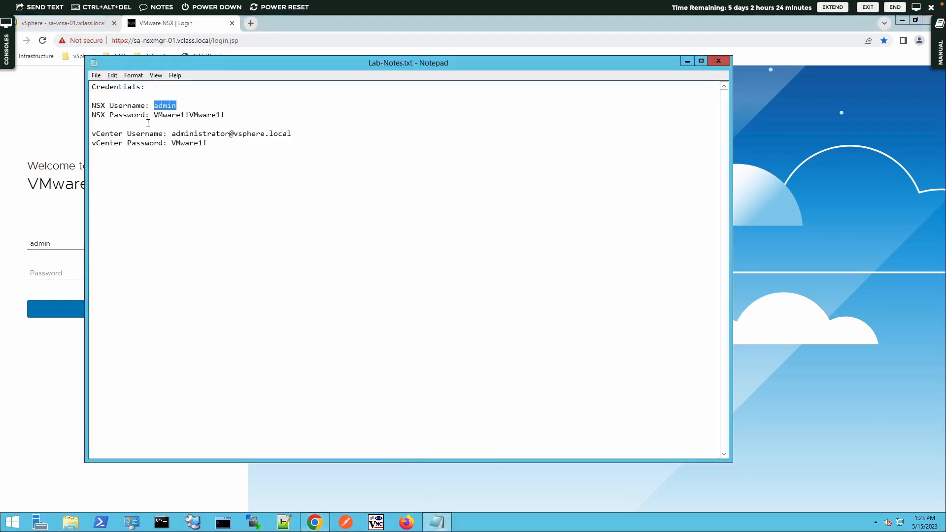
left_click_drag(154, 115, 225, 115)
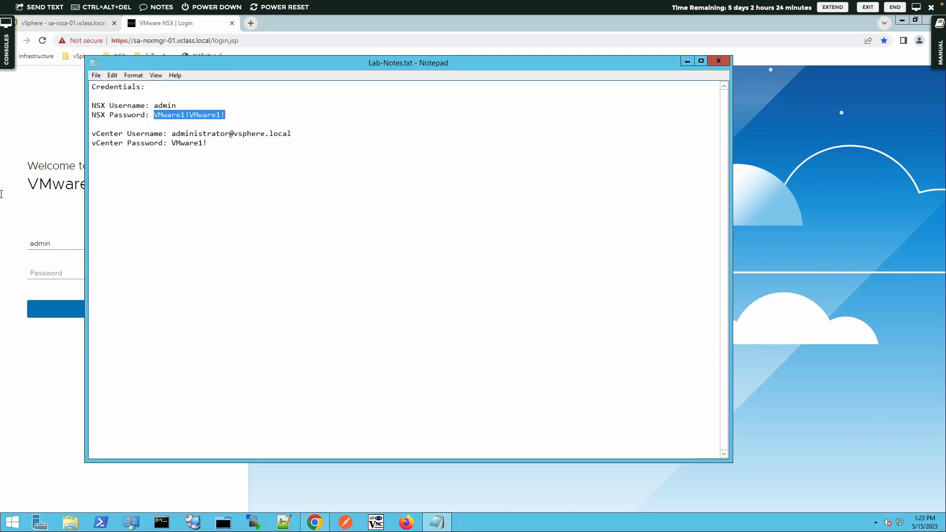
left_click(61, 271)
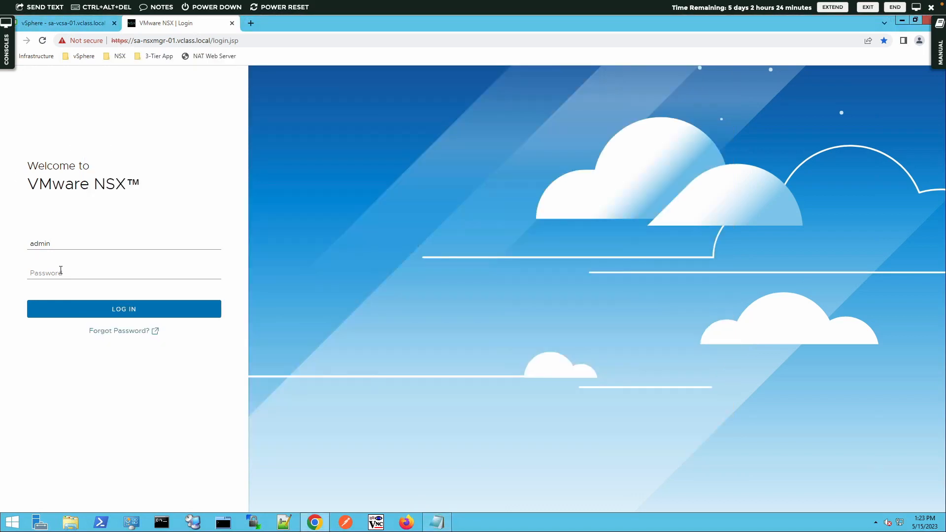
left_click(61, 270)
key("ctrl+v")
left_click(75, 312)
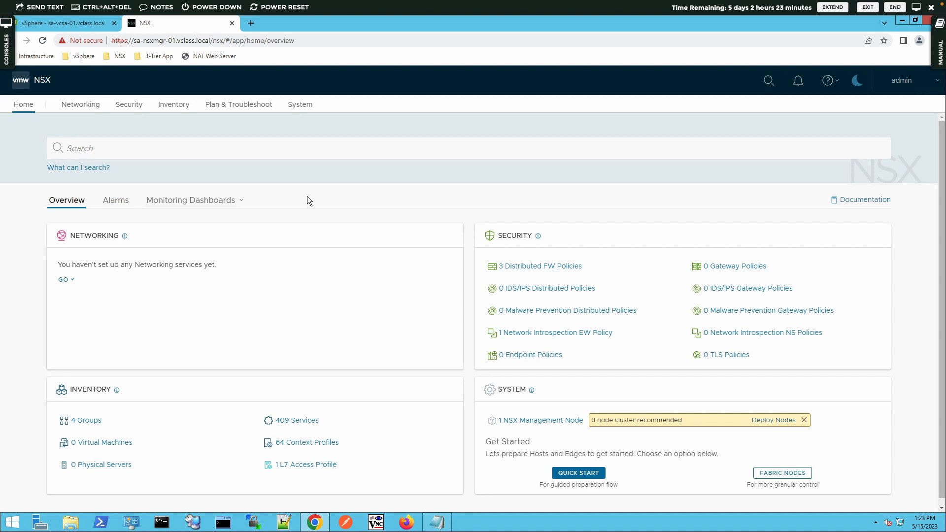
Return to the vSphere Client and open the Licenses page under Administration.
left_click(72, 22)
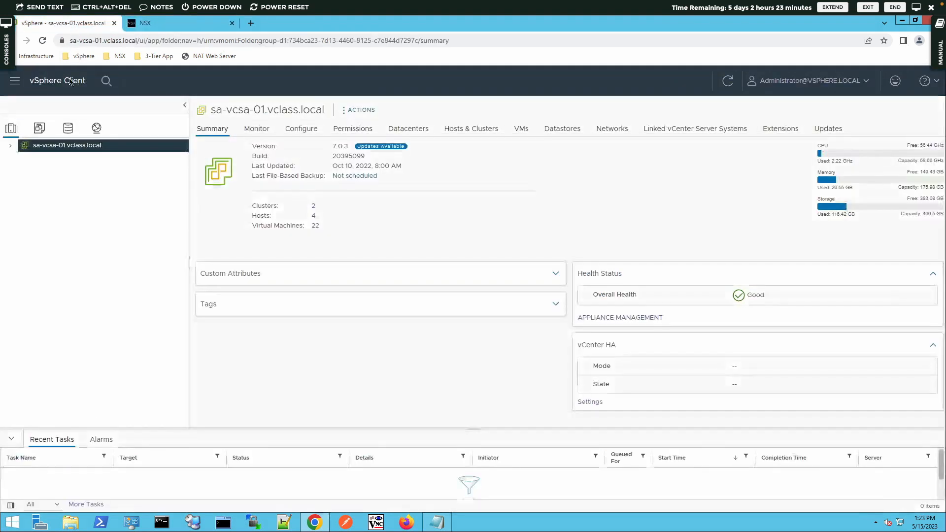
left_click(15, 84)
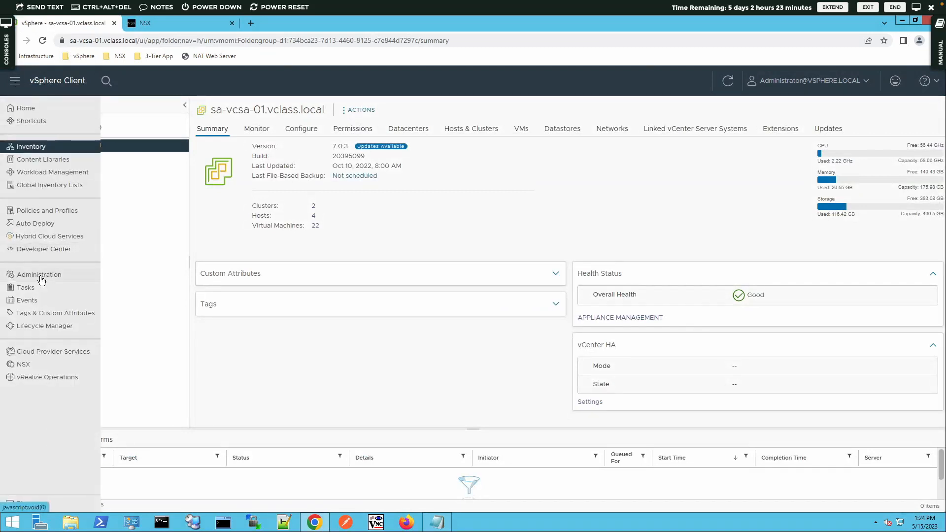
left_click(40, 275)
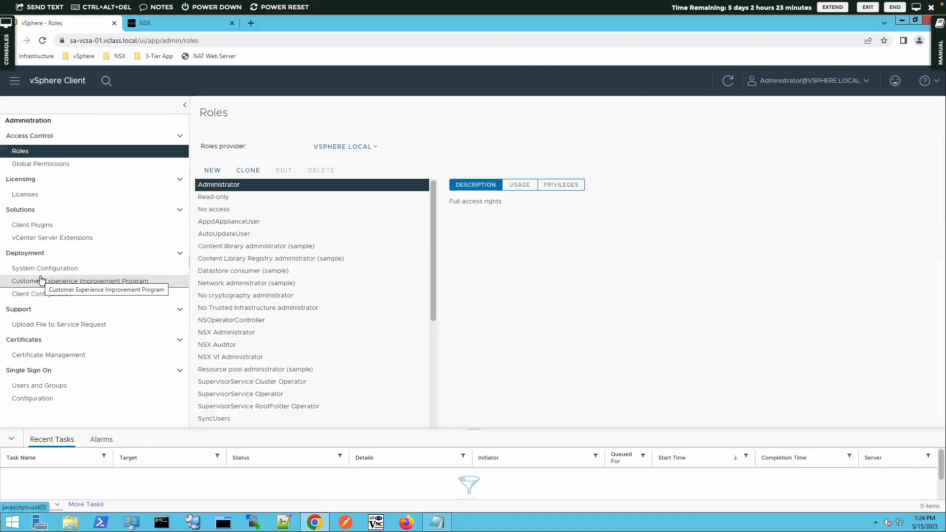
left_click(42, 197)
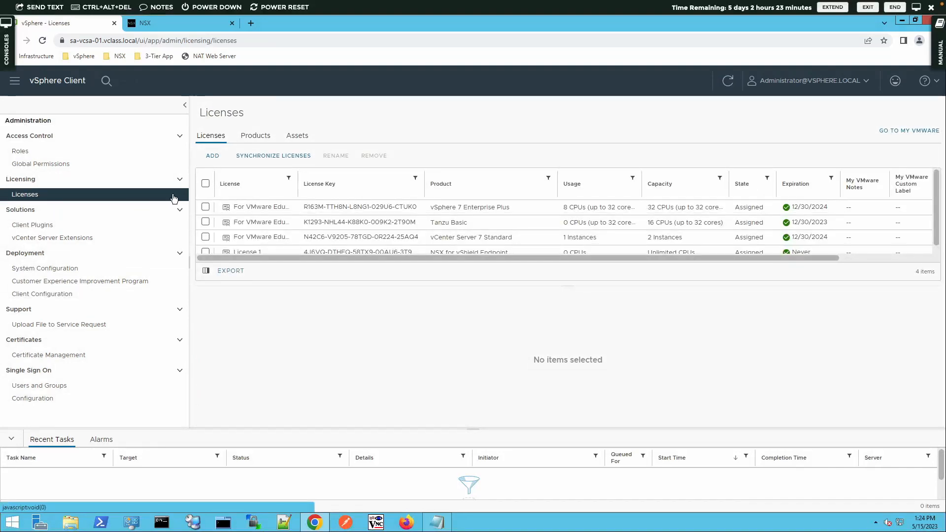
Examine the licenses assigned to the vCenter Server system and the ESXi hosts, including their expiration dates.
left_click(292, 141)
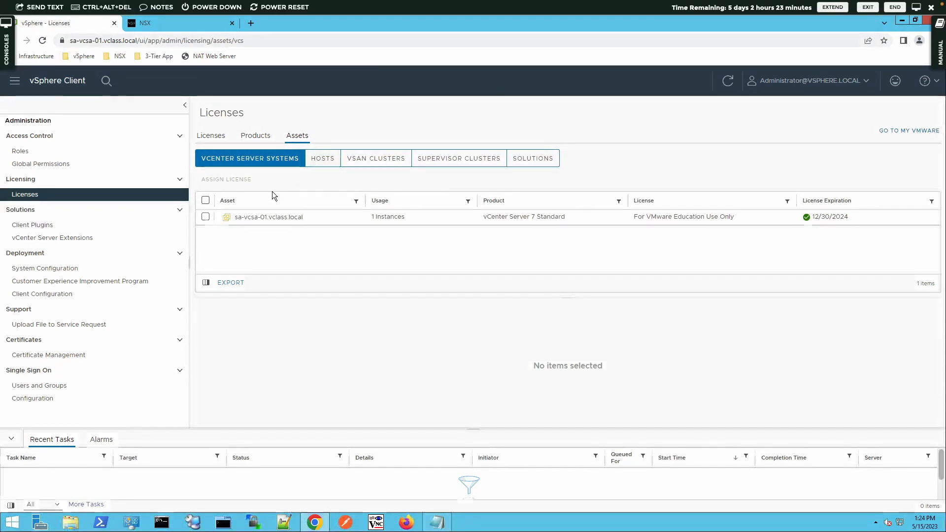
triple_click(260, 216)
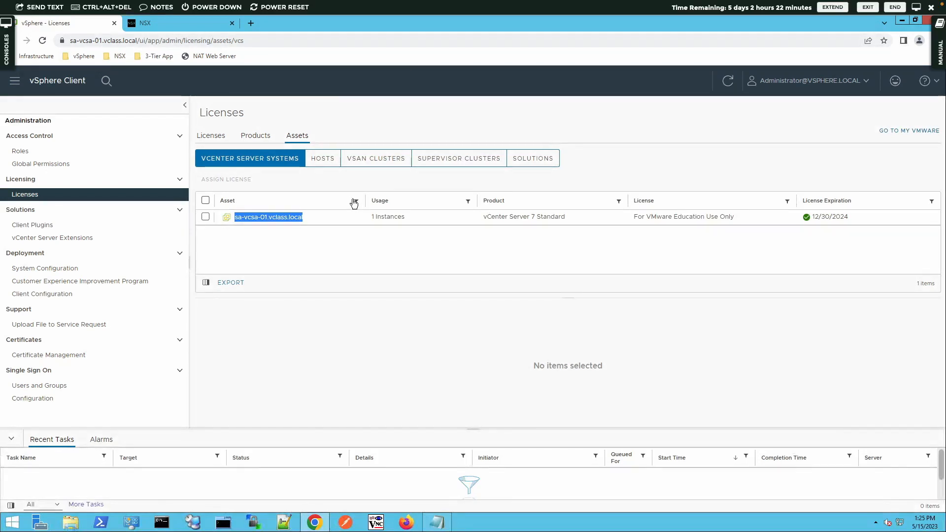
left_click(326, 164)
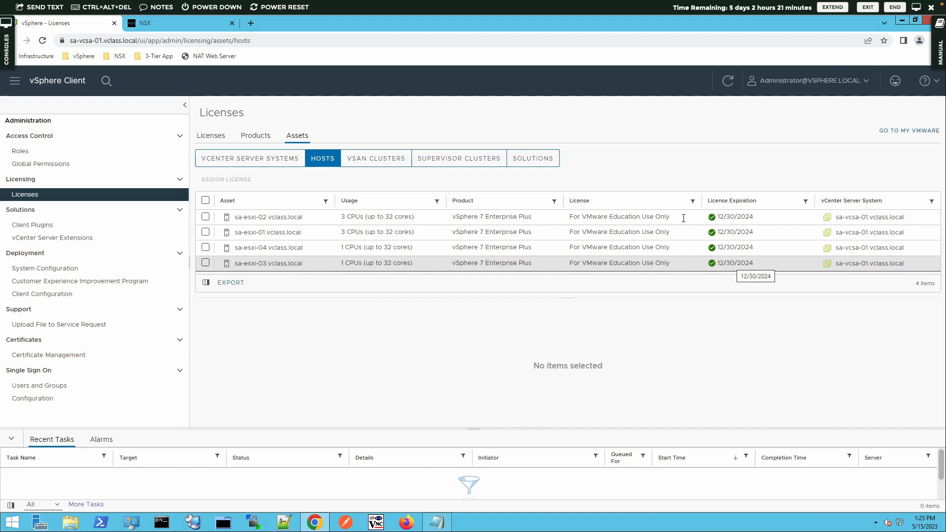
Return to NSX Manager, review its system overview and appliances, and open its license list.
left_click(178, 25)
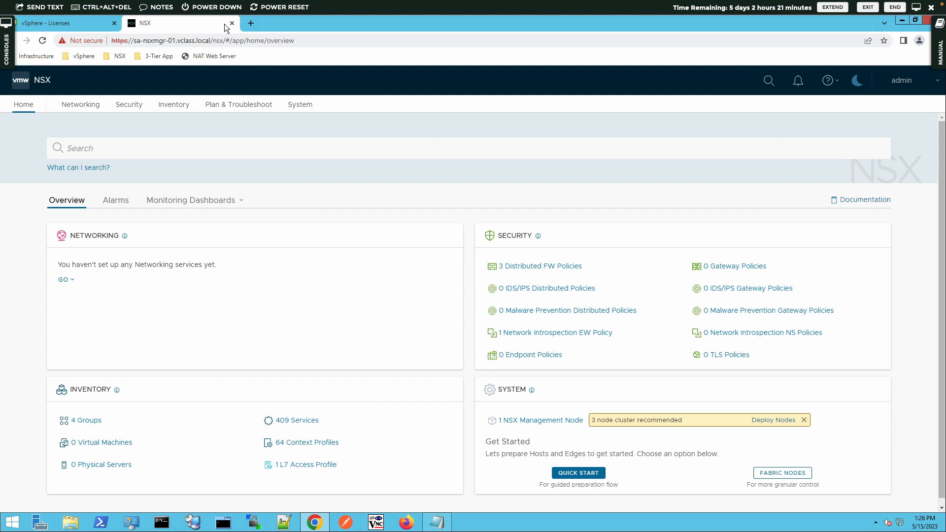
left_click(306, 105)
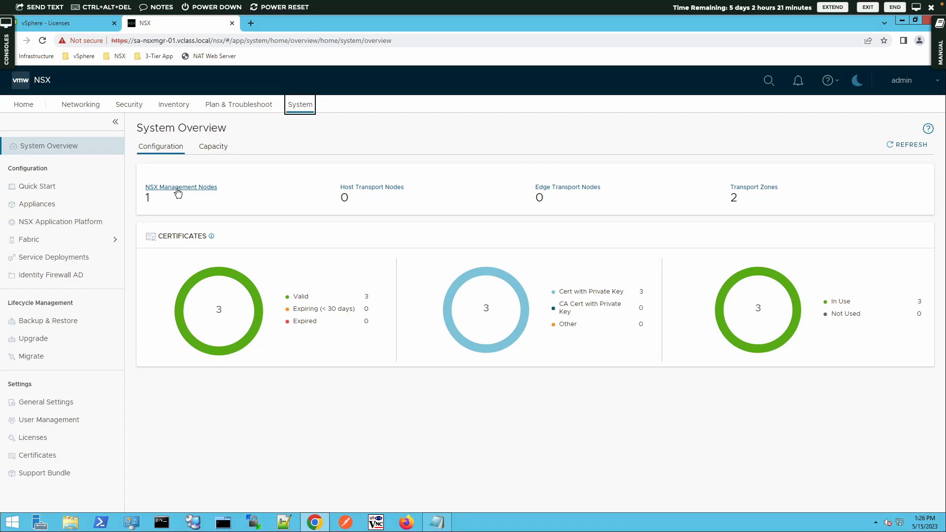
left_click(41, 206)
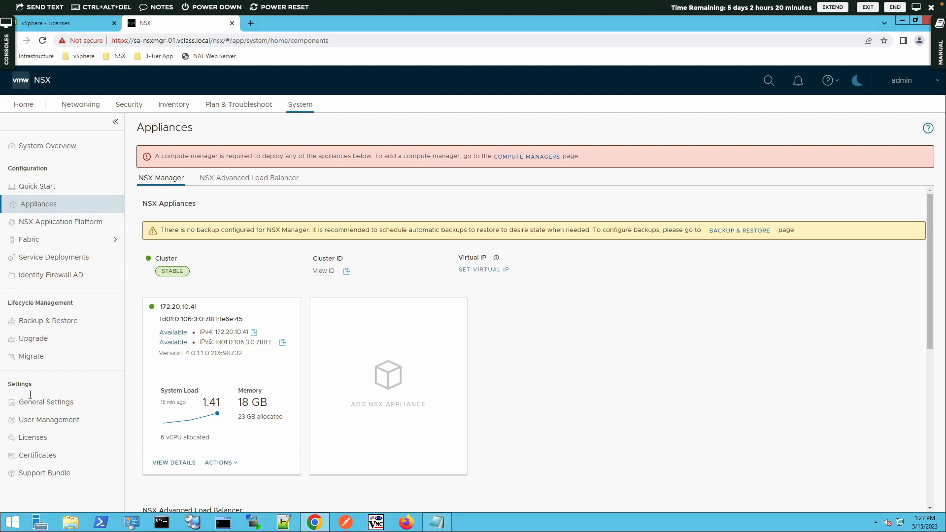
left_click(37, 438)
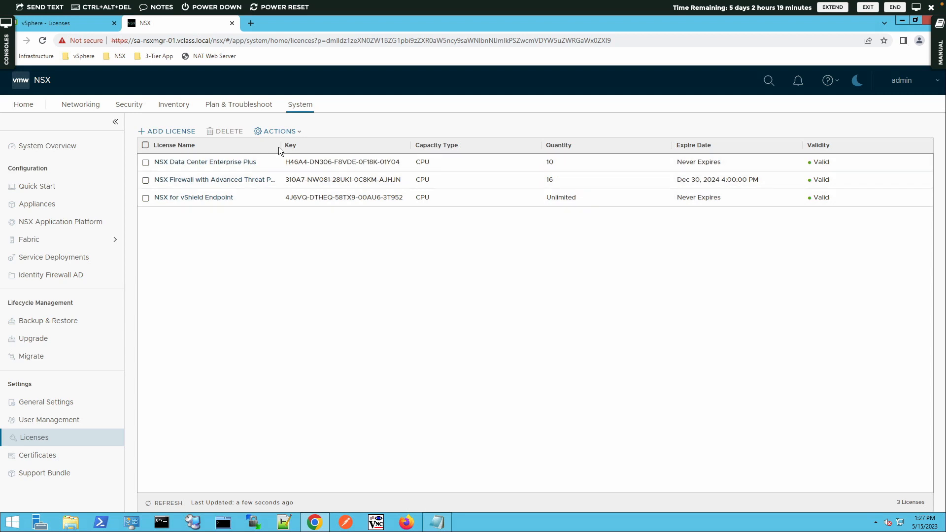
Widen the License Name column in the NSX license list to show the full license names.
left_click_drag(280, 146, 319, 145)
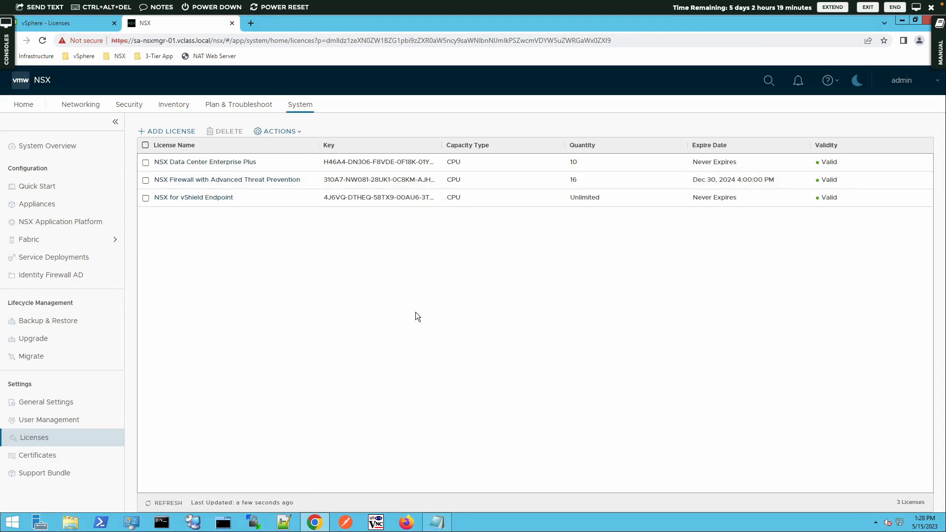
Switch to MTPuTTY, open a session to sa-nsxmgr-01, and run "set cli-timeout 0" to disable the CLI timeout.
left_click(223, 524)
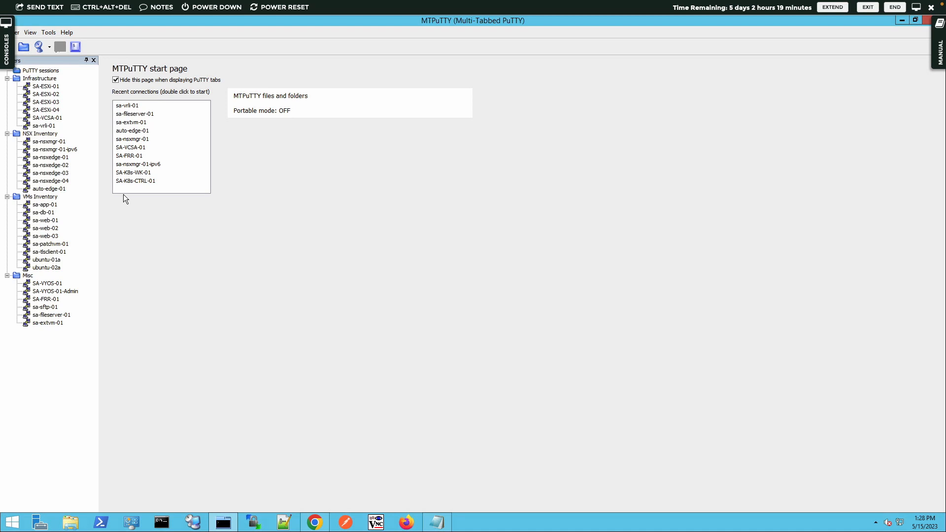
left_click(58, 143)
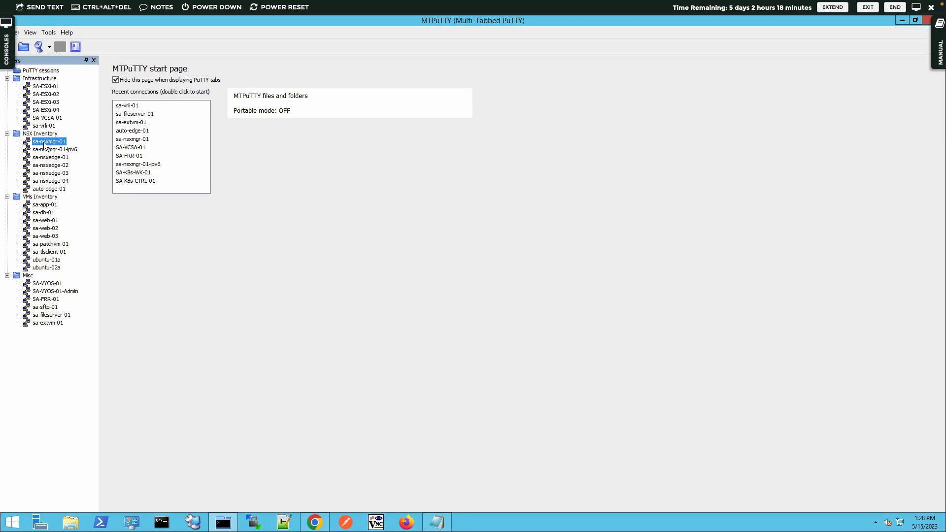
double_click(44, 142)
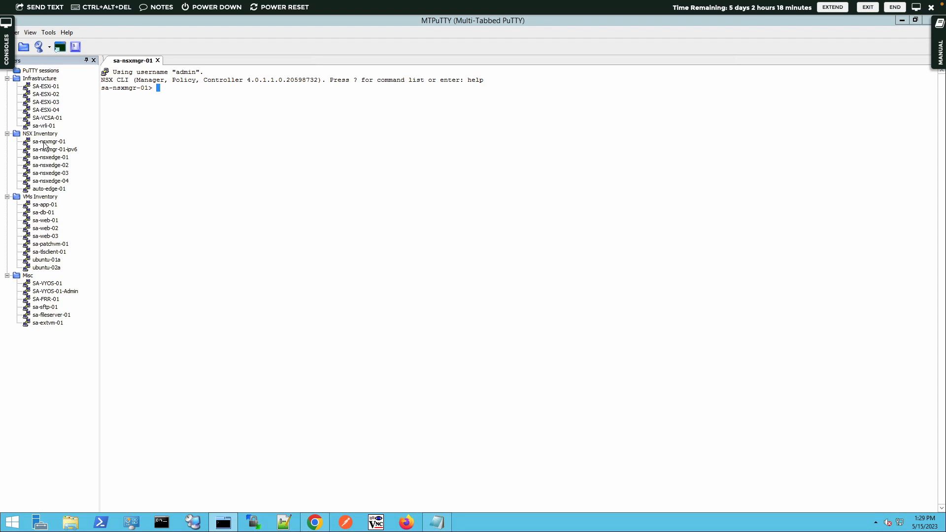
type("set cli-timeout 0")
key("Return")
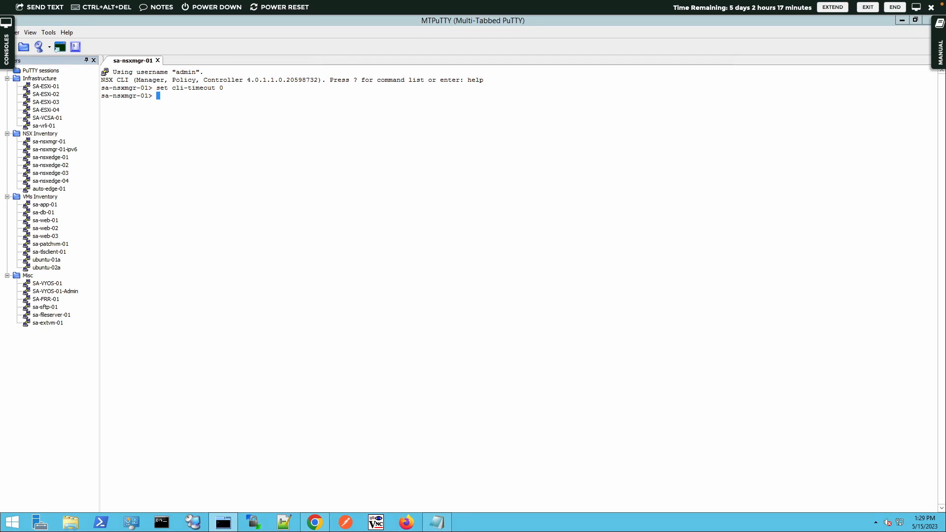
Run "set service http session-timeout 0" to disable the HTTP session timeout, and apply it with "restart service ui-service".
type("set service")
type("http session ")
type("timeou")
key("BackSpace")
key("BackSpace")
type("out 0")
key("Return")
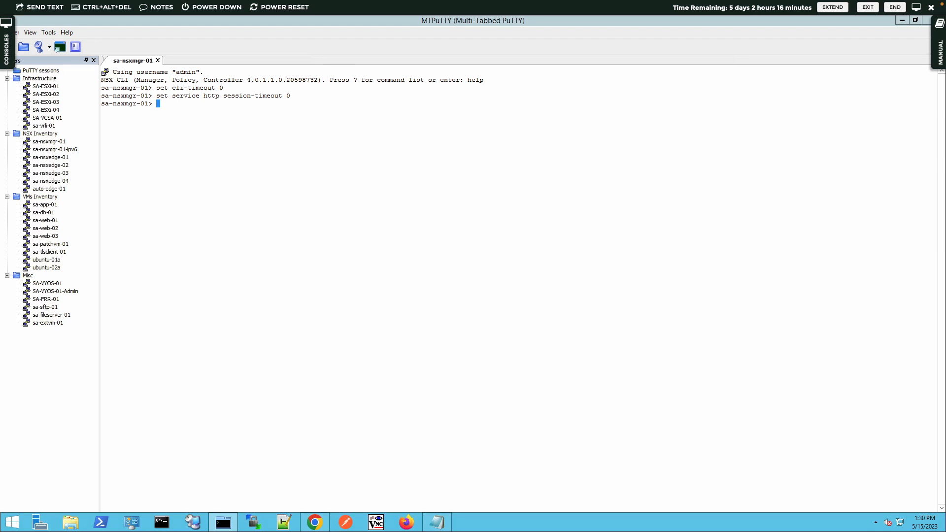
type("restart service ui-service")
key("Return")
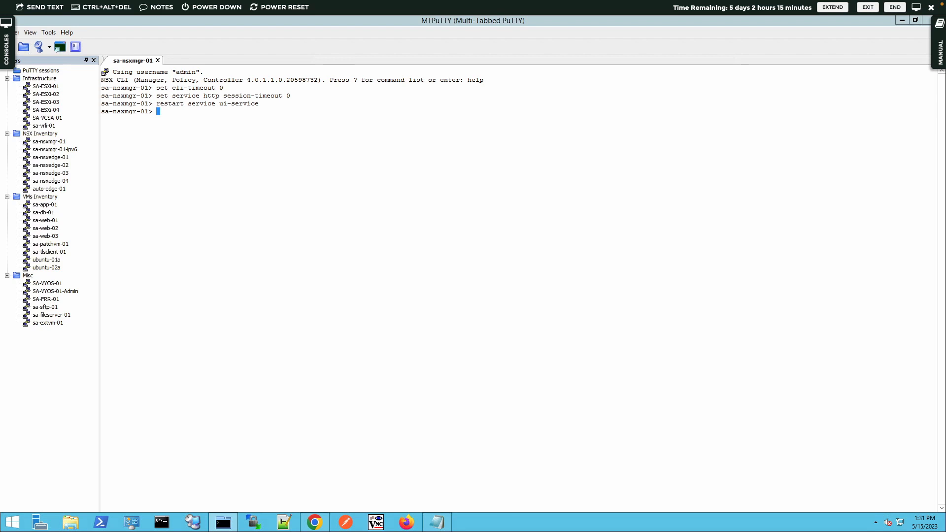
Run "get cluster status" and examine the overall status and the status of each group's members.
type("get cluster status")
key("Return")
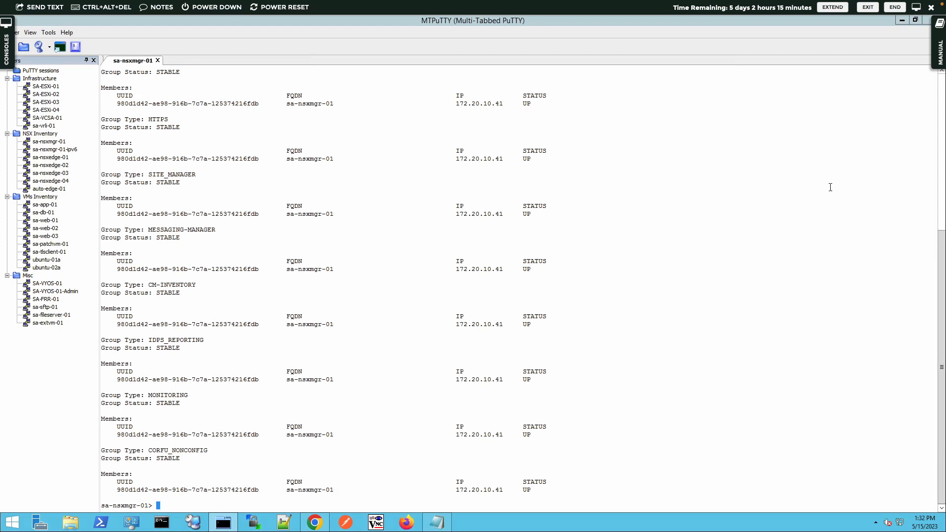
left_click_drag(939, 238, 934, 105)
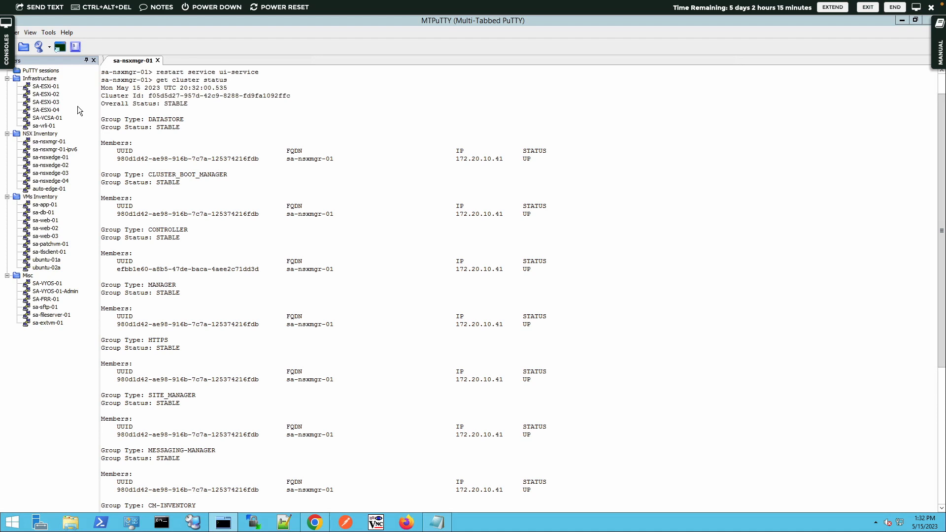
double_click(106, 97)
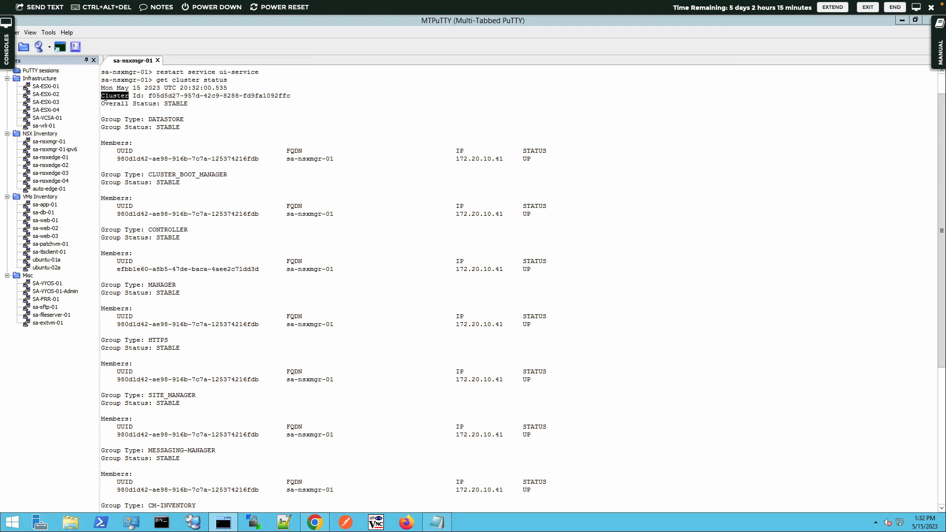
triple_click(106, 103)
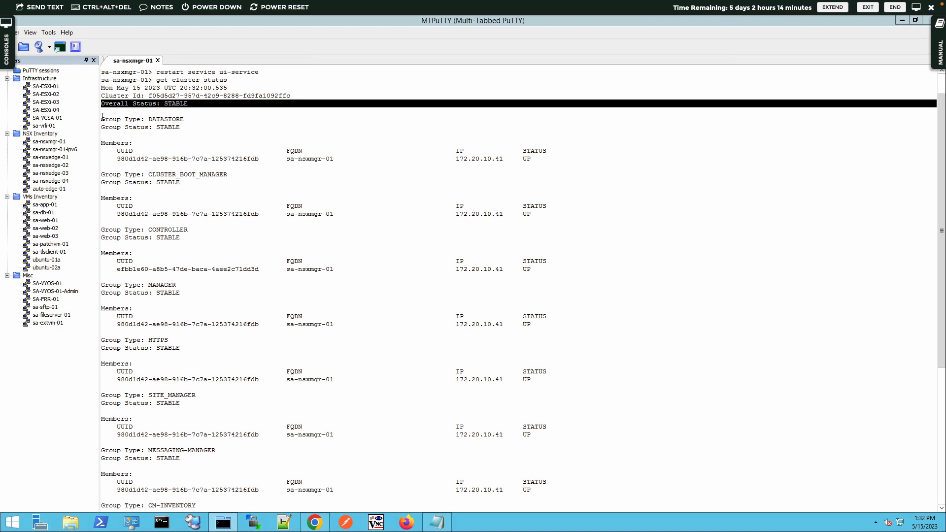
left_click_drag(103, 116, 567, 159)
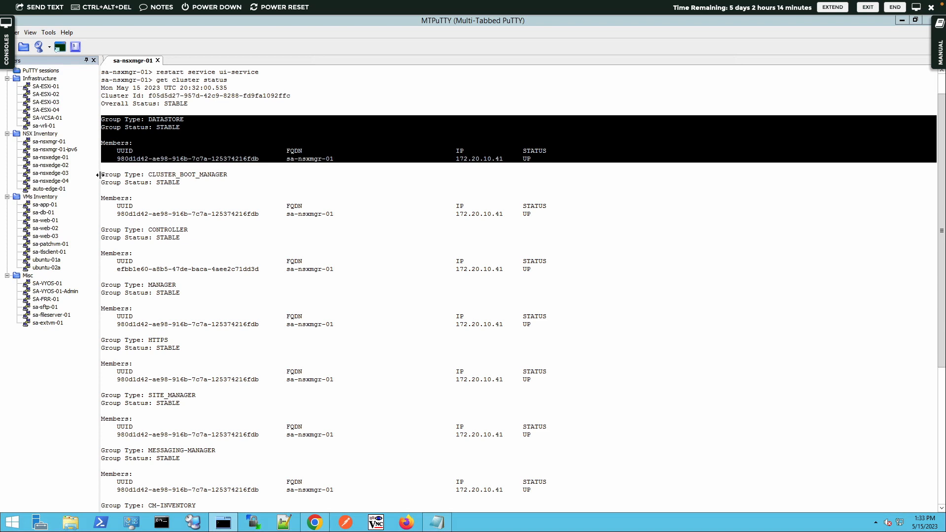
left_click_drag(102, 175, 536, 207)
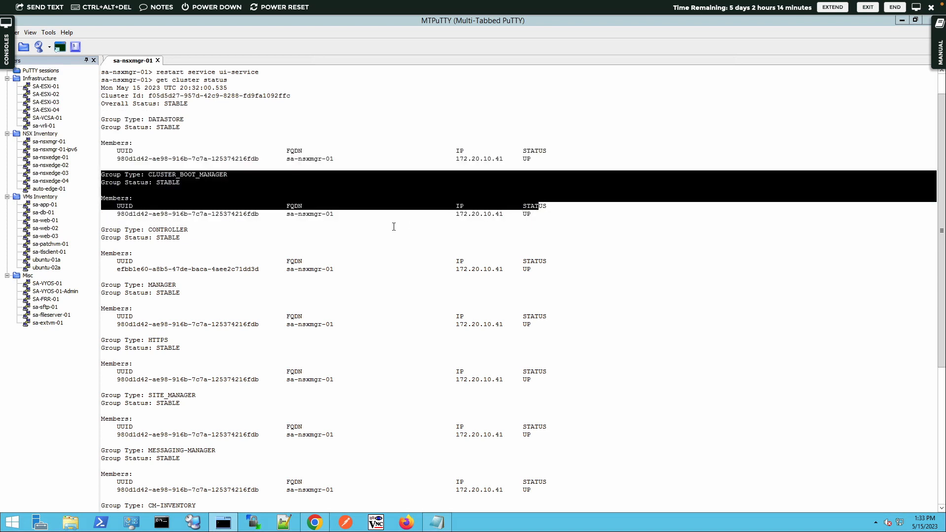
left_click_drag(103, 230, 471, 269)
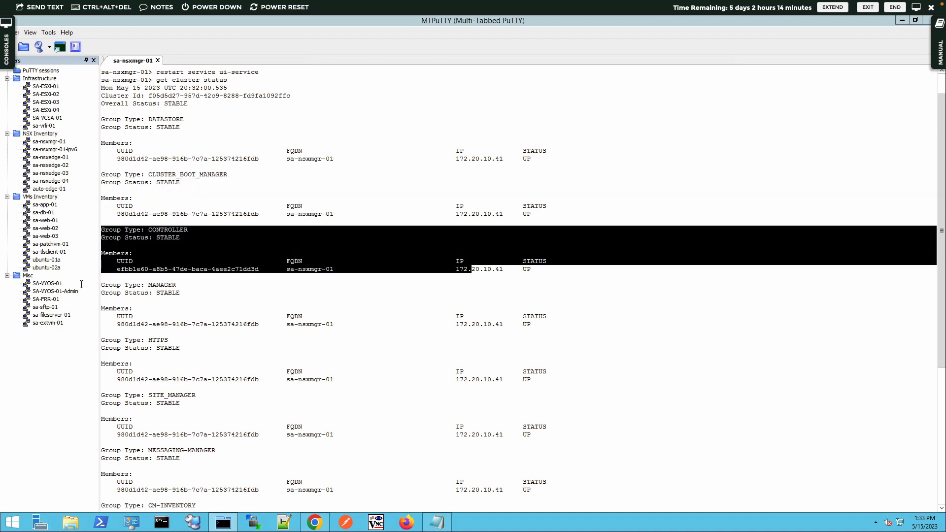
left_click_drag(102, 285, 106, 310)
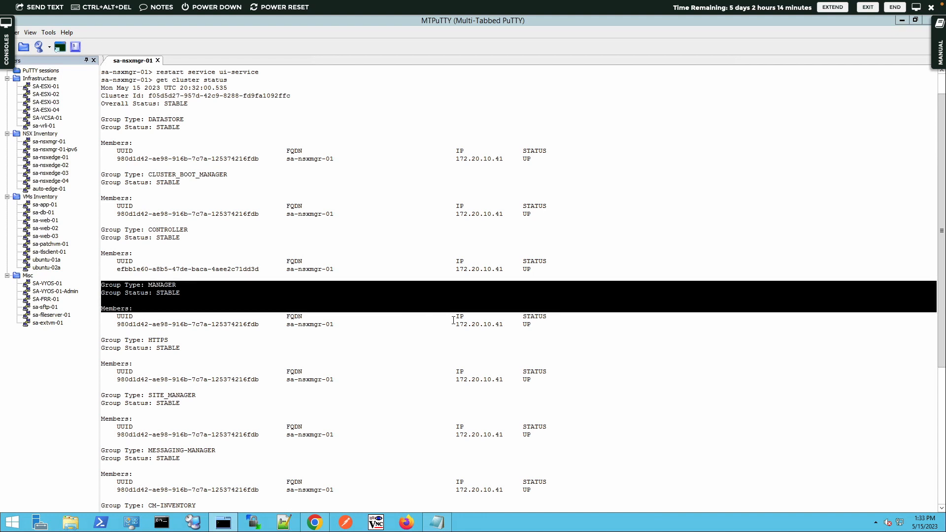
left_click_drag(454, 321, 533, 326)
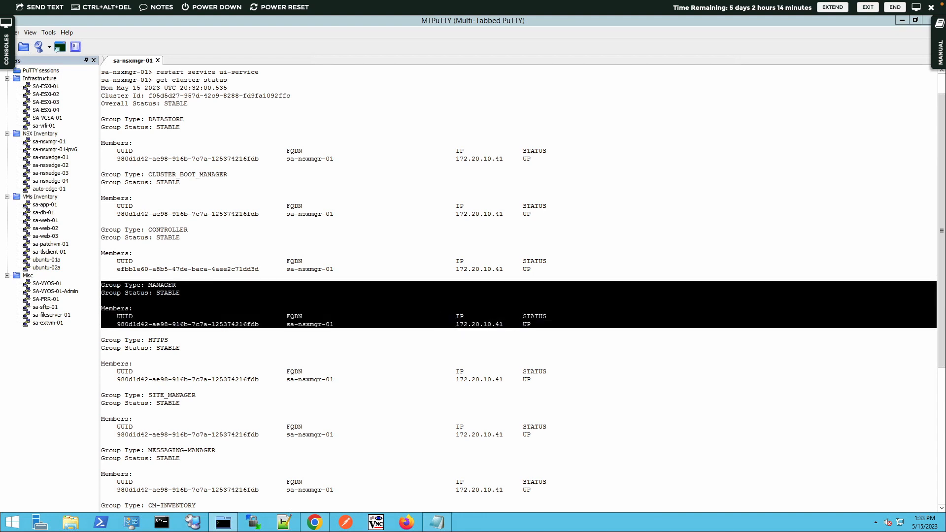
scroll(503, 324, "down", 9)
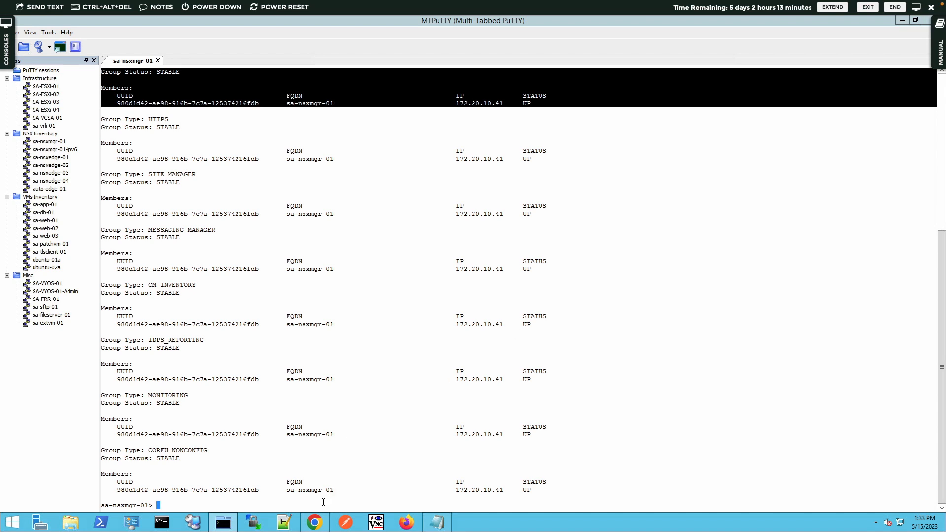
Return to NSX Manager in Chrome and open the Compute Managers page under Fabric.
mouse_move(314, 521)
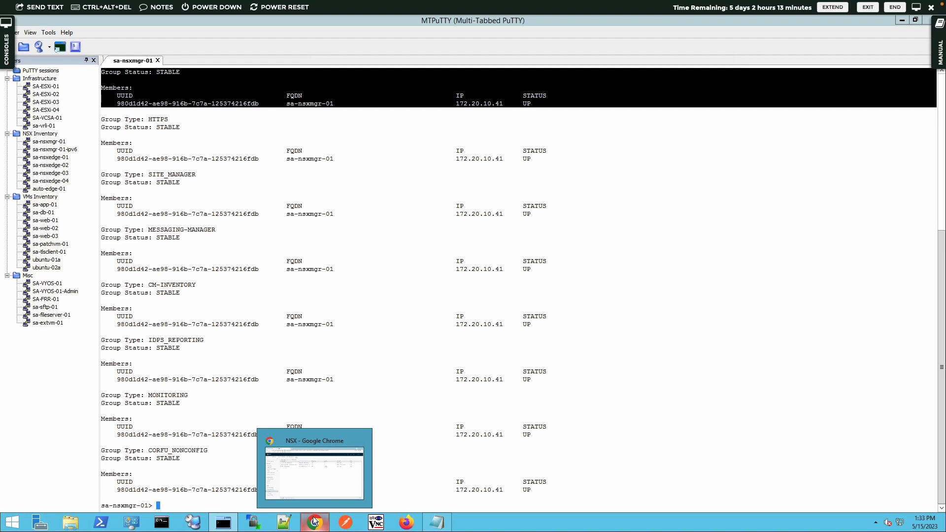
left_click(314, 521)
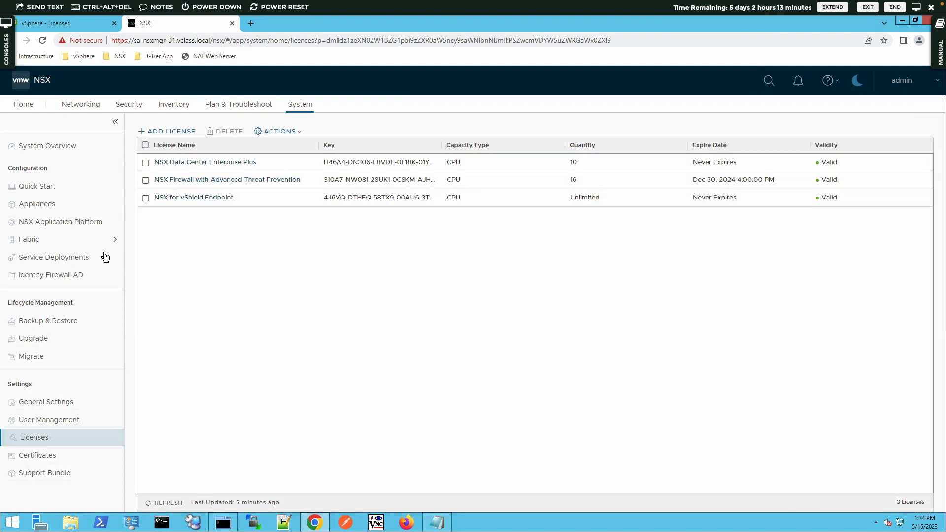
left_click(41, 241)
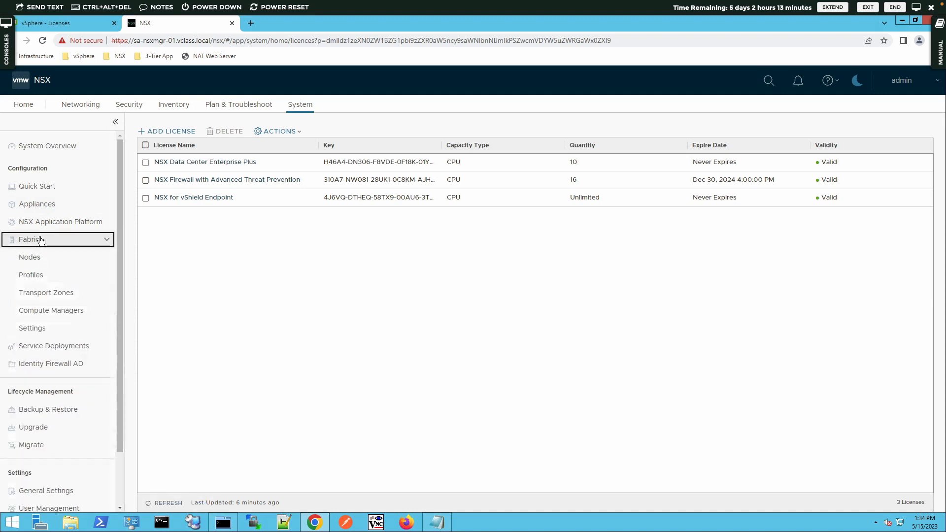
left_click(43, 315)
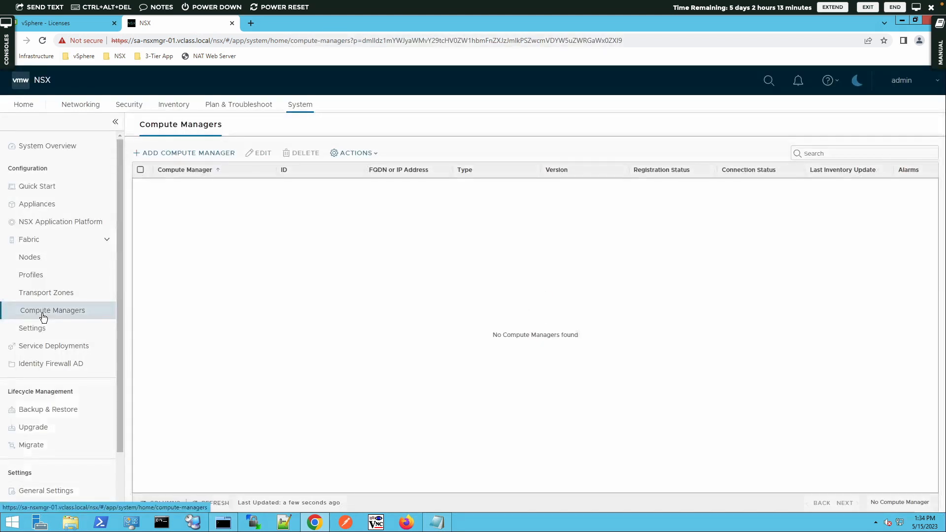
Start a new compute manager named sa-vcsa-01.vcalss.local with the description "Lab vCenter".
left_click(173, 153)
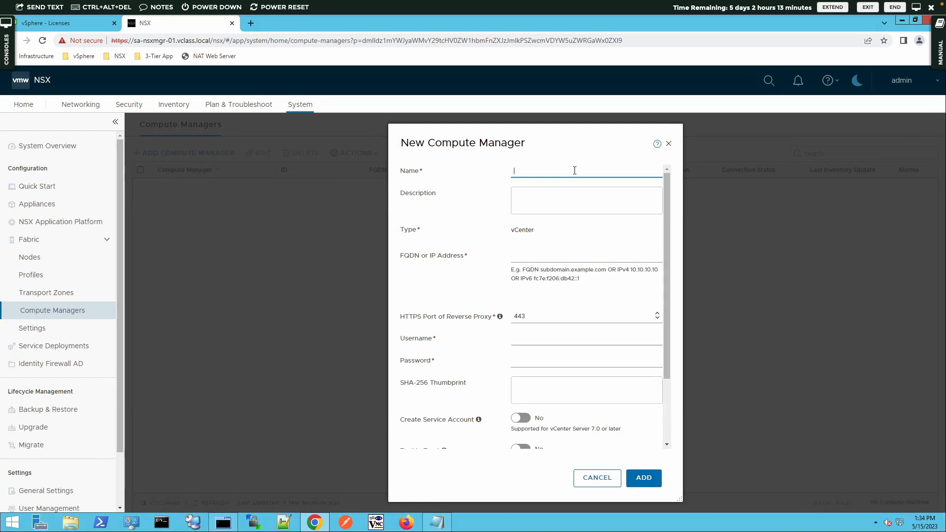
type("sa-")
type("vd")
type("sa")
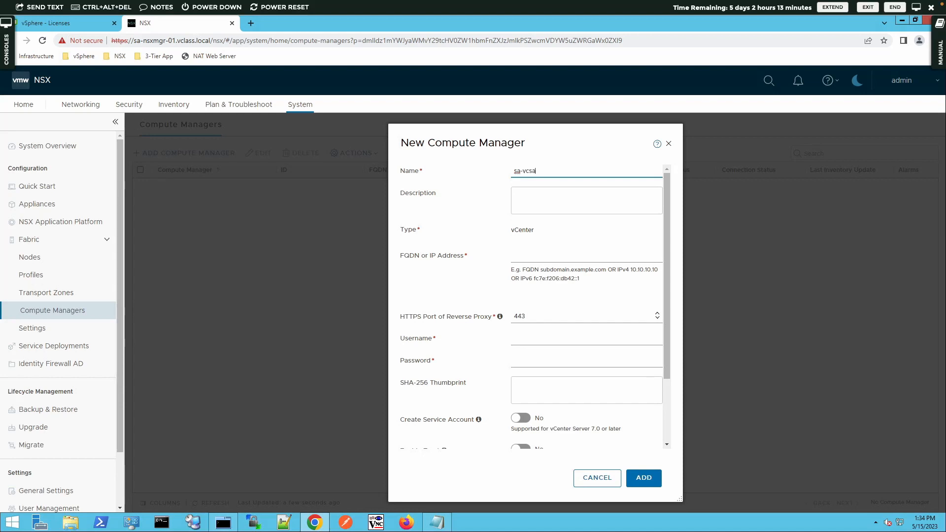
type("-01.vcalss.local")
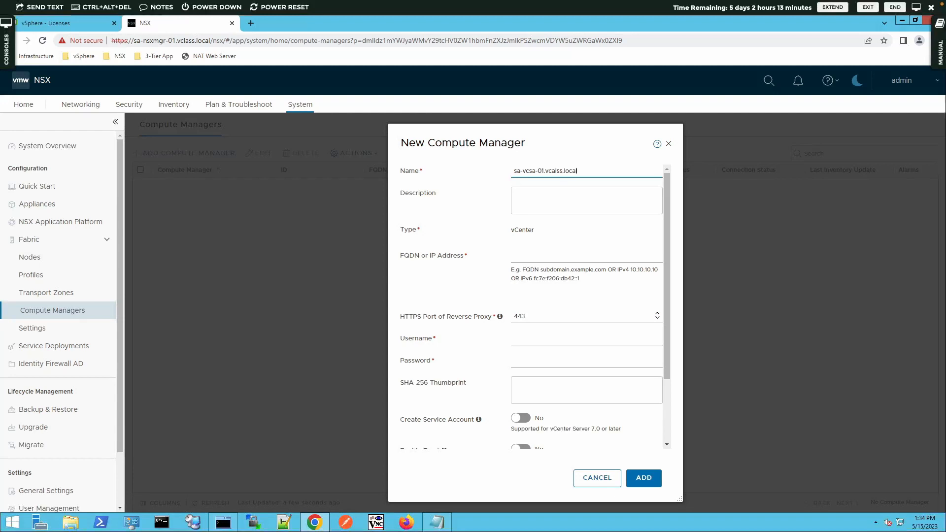
key("Tab")
type("Lab vC")
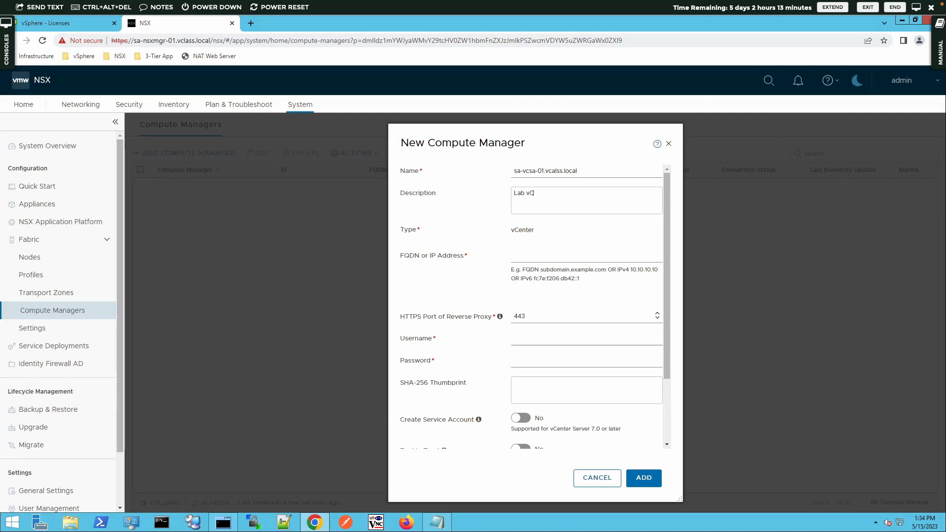
type("enter")
Set the new compute manager's FQDN or IP address to 172.20.10.94.
left_click(514, 256)
type("172")
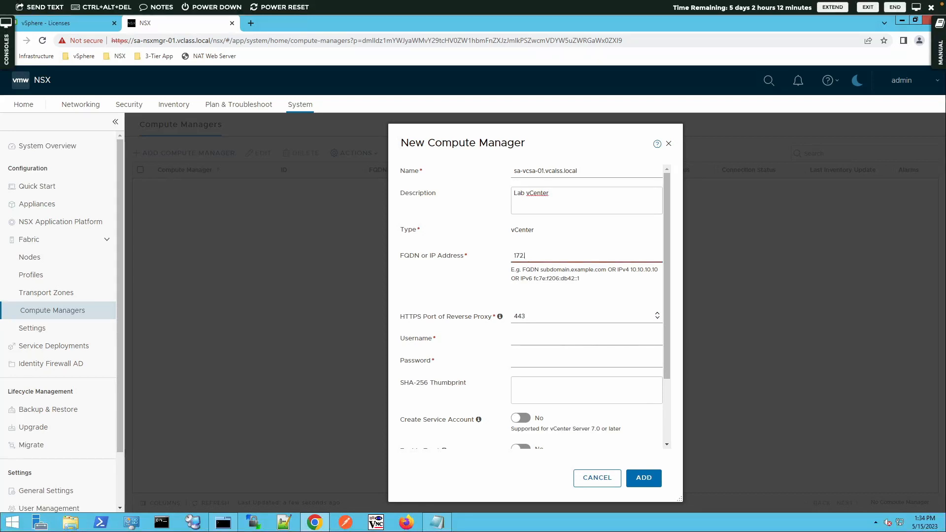
type(".20")
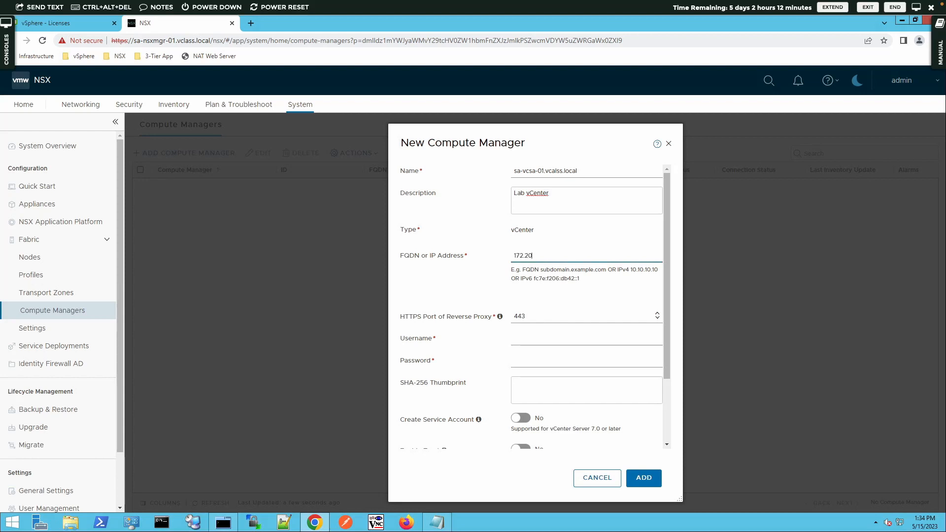
type(".10.94")
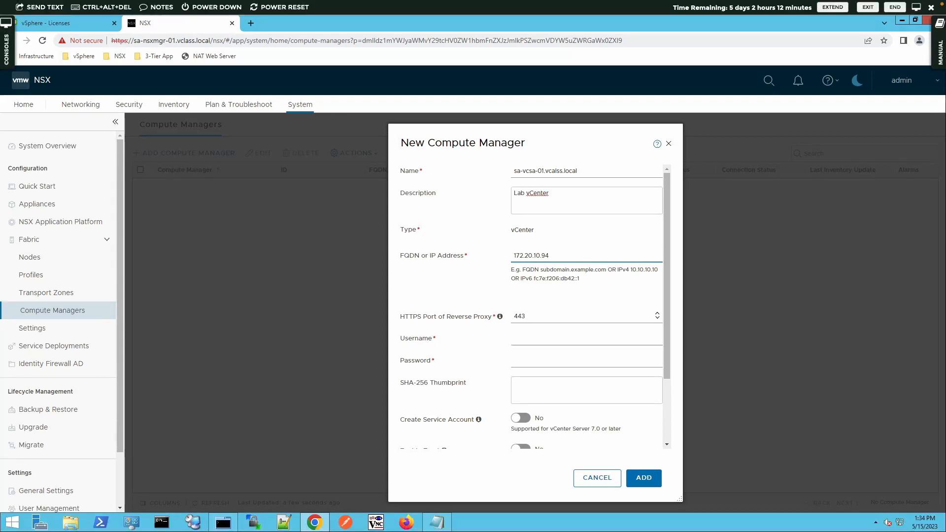
key("Tab")
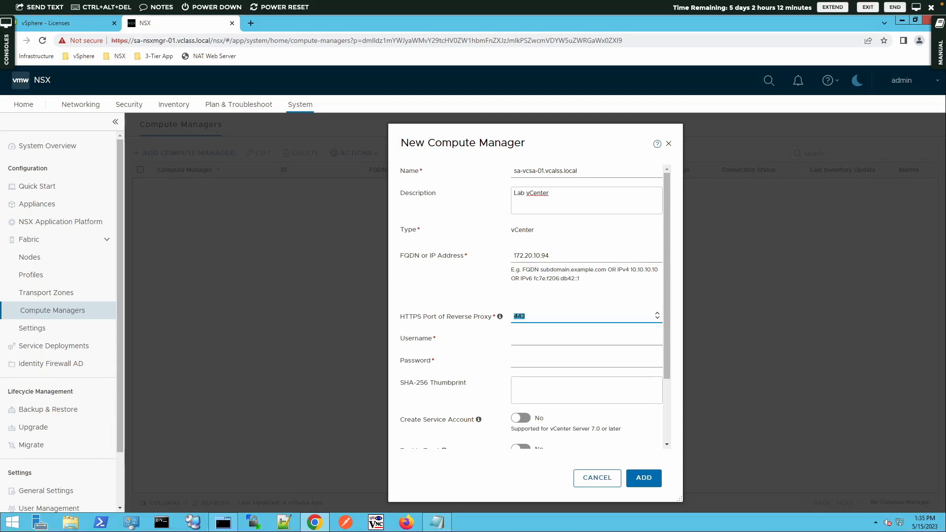
Copy the vCenter username from the Notepad lab notes into the new compute manager's username field.
key("Tab")
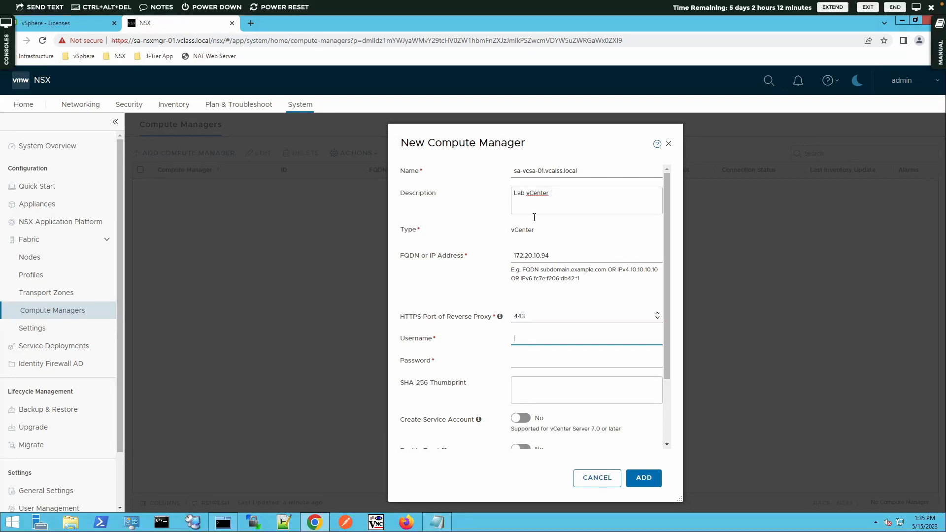
left_click(436, 522)
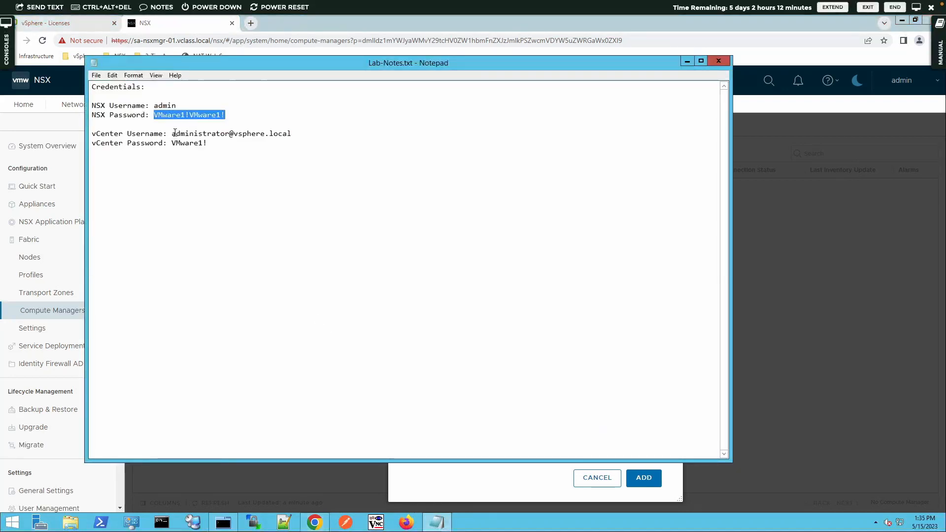
left_click_drag(172, 133, 291, 135)
key("ctrl+c")
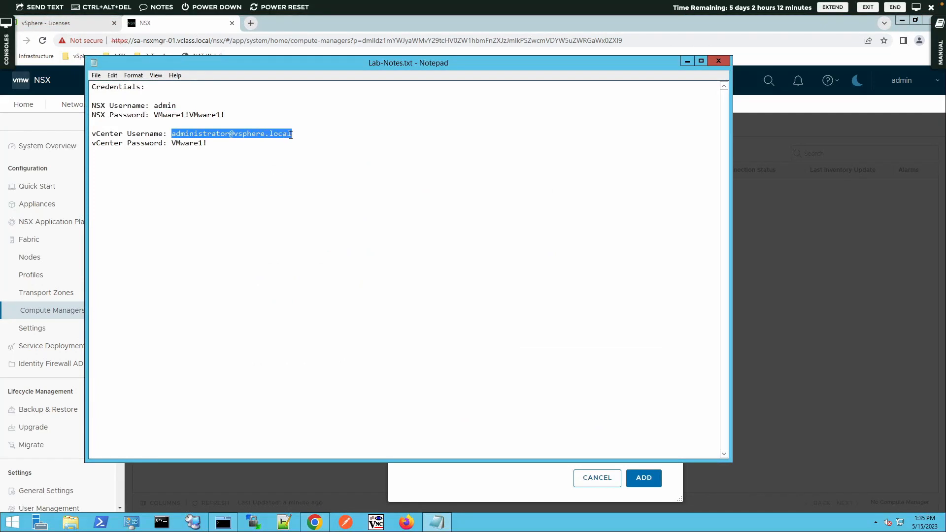
left_click(418, 481)
key("ctrl+v")
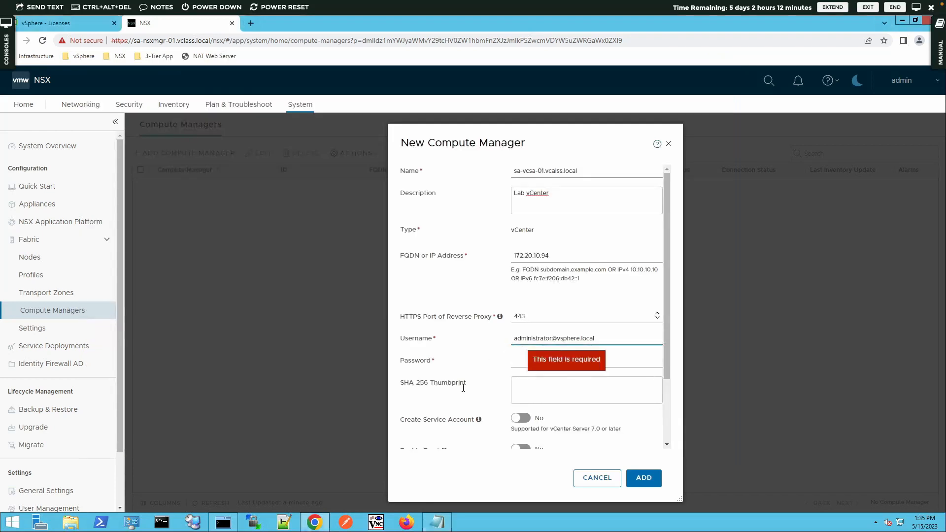
Copy the vCenter password from the Notepad lab notes into the new compute manager's password field.
left_click(435, 521)
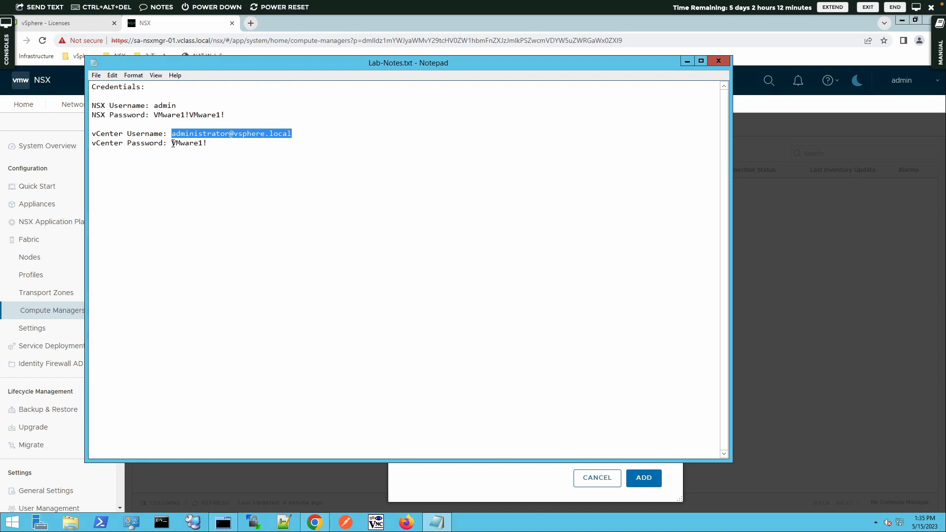
left_click_drag(173, 144, 207, 144)
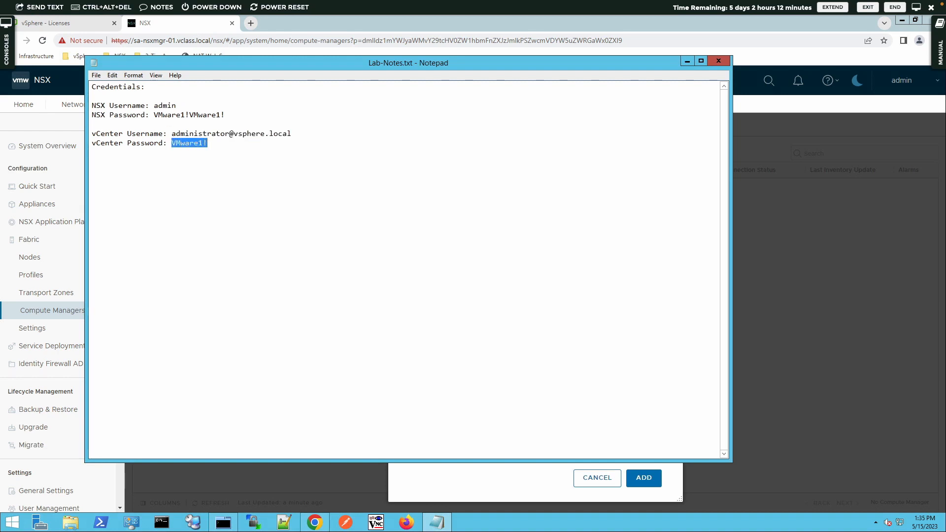
left_click(446, 478)
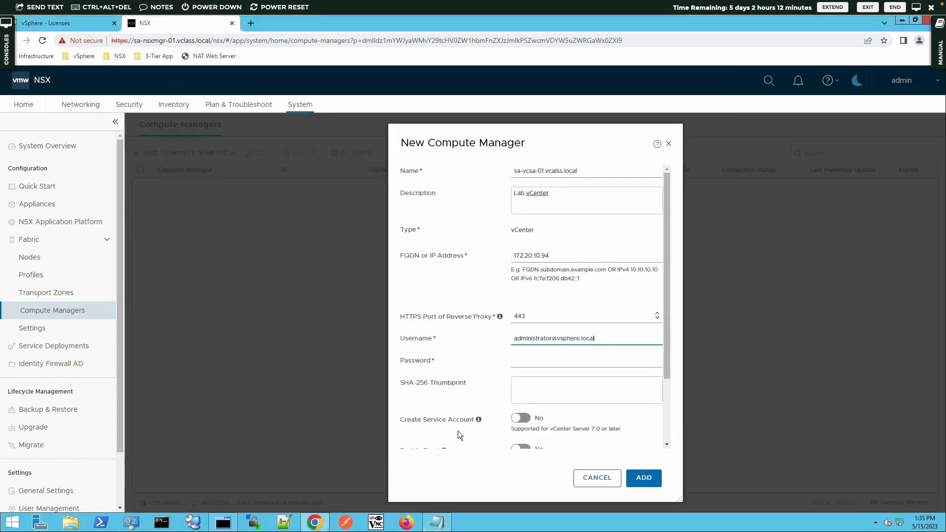
left_click(525, 364)
key("ctrl+v")
left_click(561, 387)
Enable both Create Service Account and Enable Trust for the new compute manager.
left_click(666, 390)
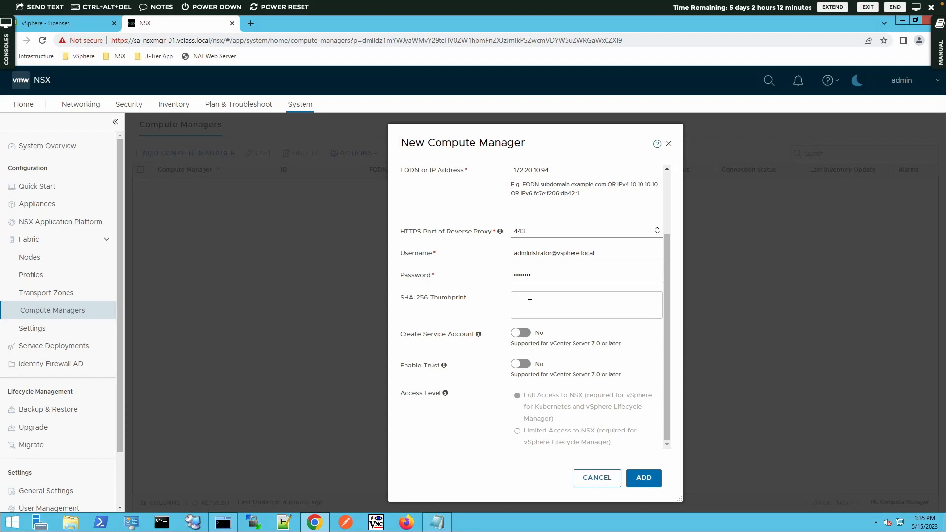
left_click(526, 335)
mouse_move(480, 336)
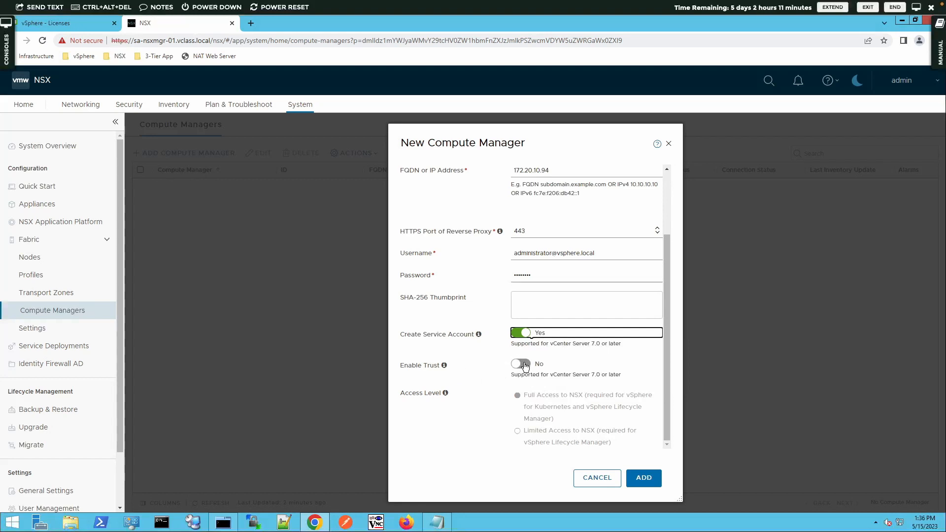
left_click(521, 364)
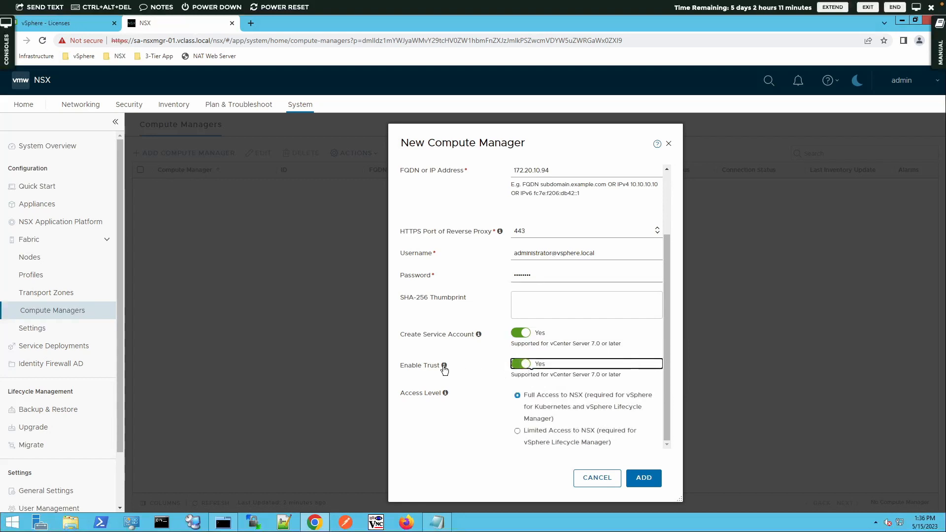
mouse_move(444, 367)
mouse_move(446, 396)
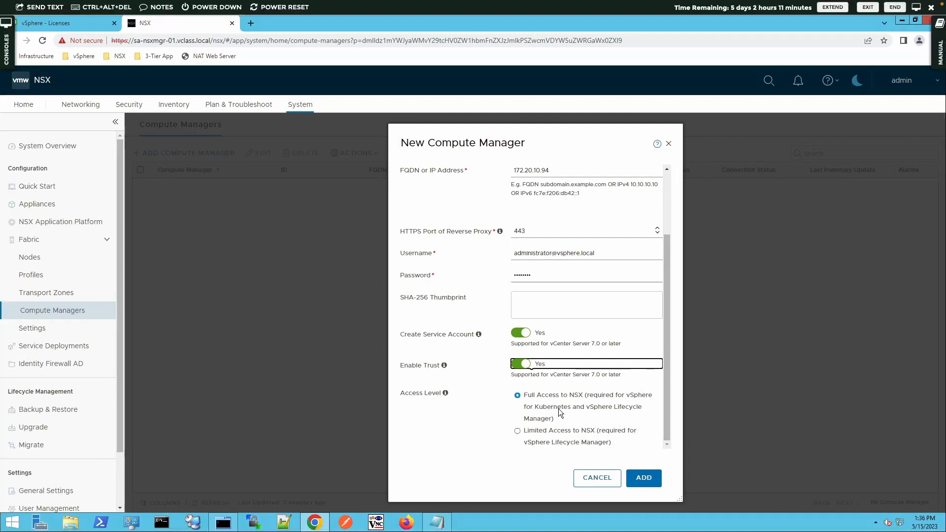
Add the compute manager using the server-provided thumbprint, and refresh the list to check its registration and connection status.
left_click(643, 478)
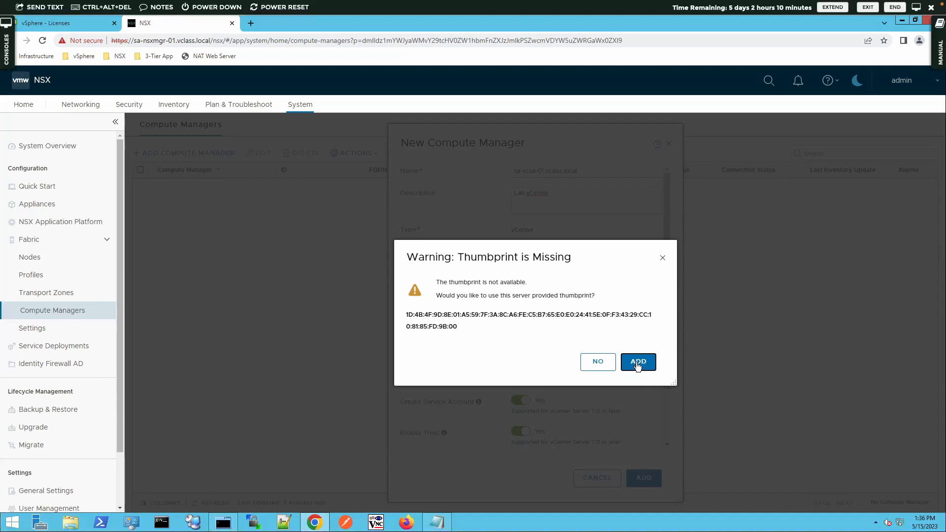
left_click(636, 363)
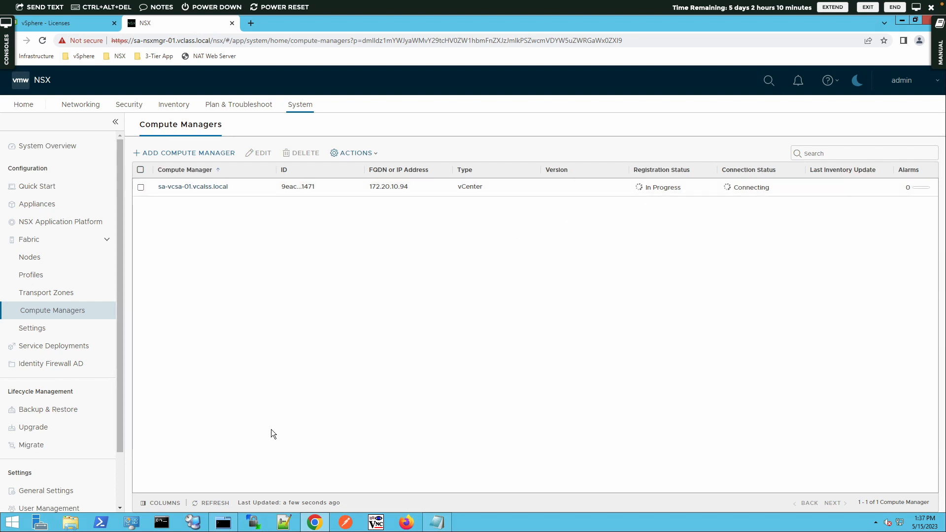
left_click(205, 505)
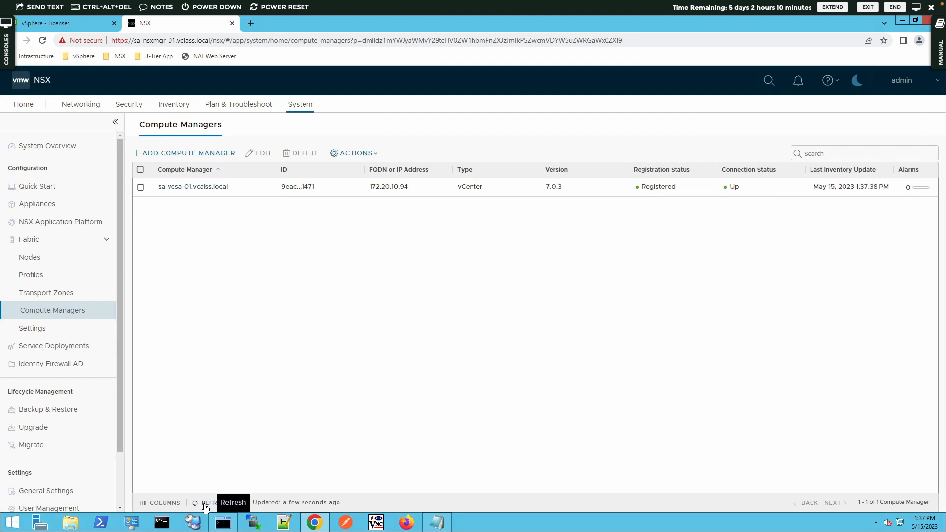